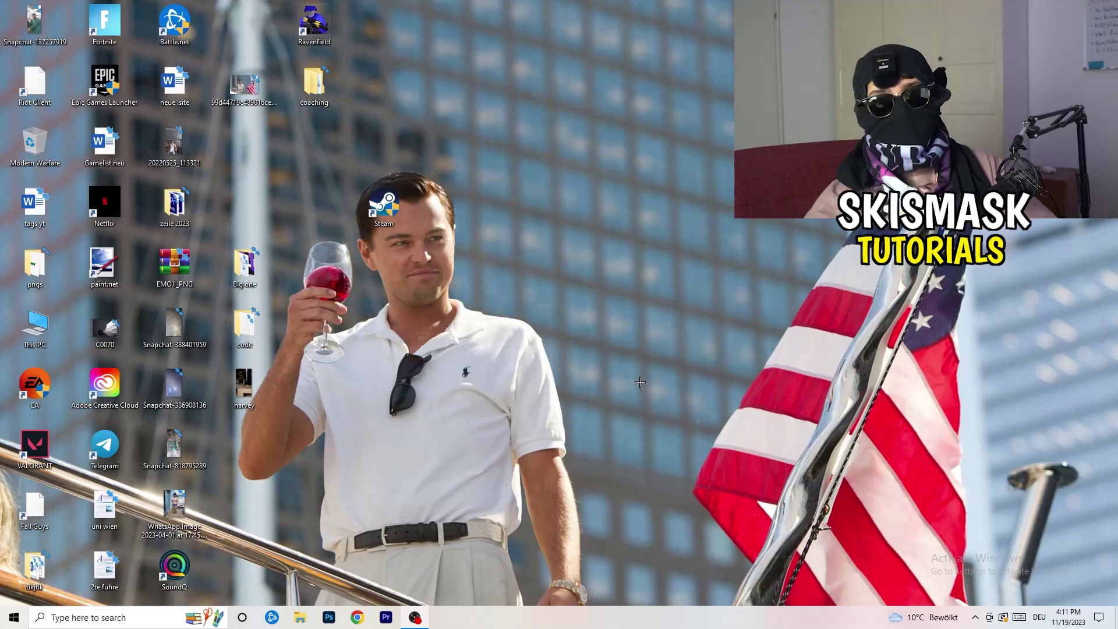
{"action": "right_click", "coordinate": [549, 258]}
{"action": "right_click", "coordinate": [639, 188]}
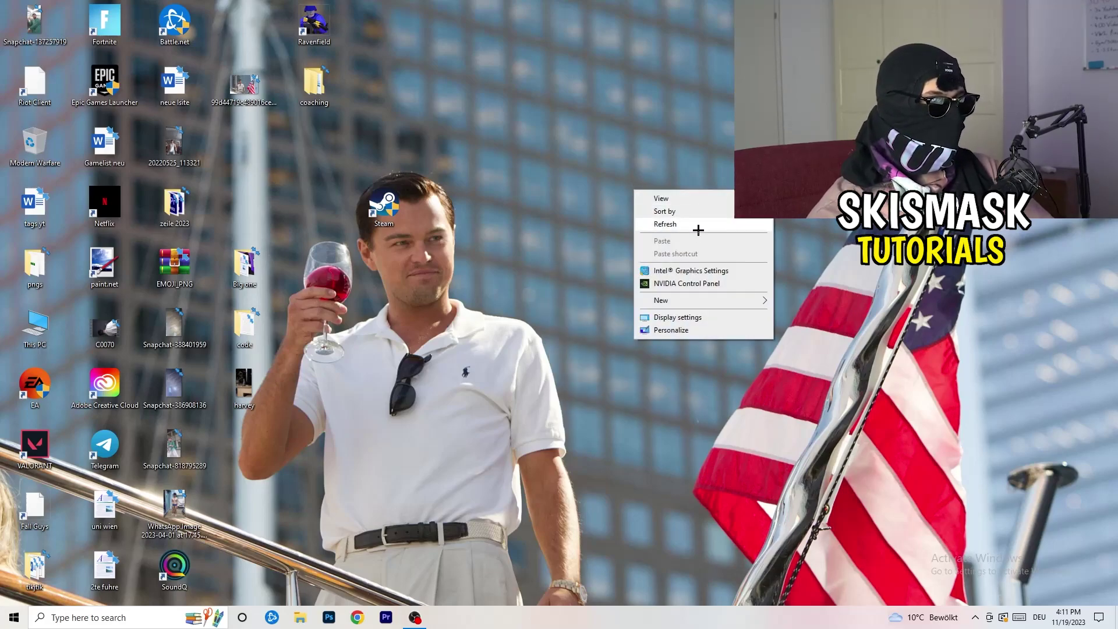
{"action": "left_click", "coordinate": [698, 283]}
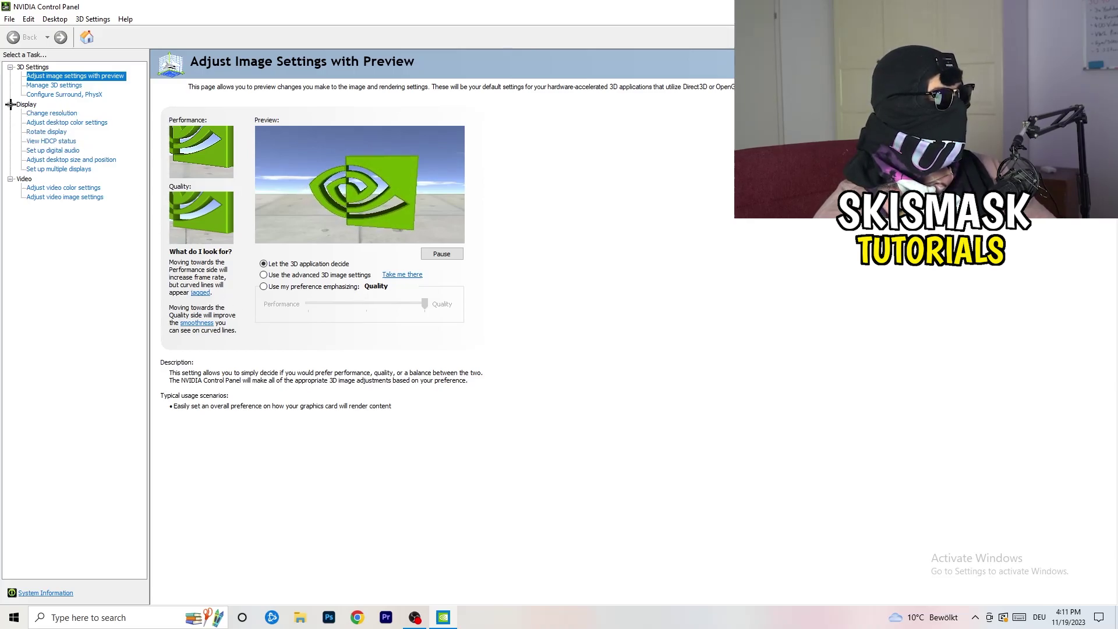
{"action": "left_click", "coordinate": [46, 115]}
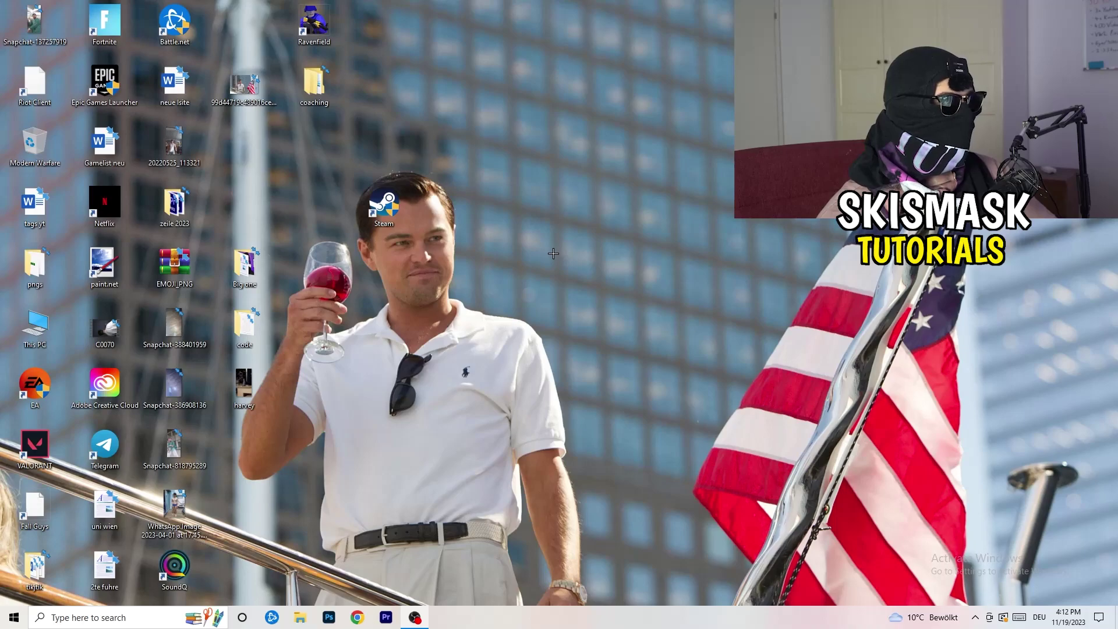
Open the Display page through Start > Settings > System
{"action": "left_click", "coordinate": [12, 618]}
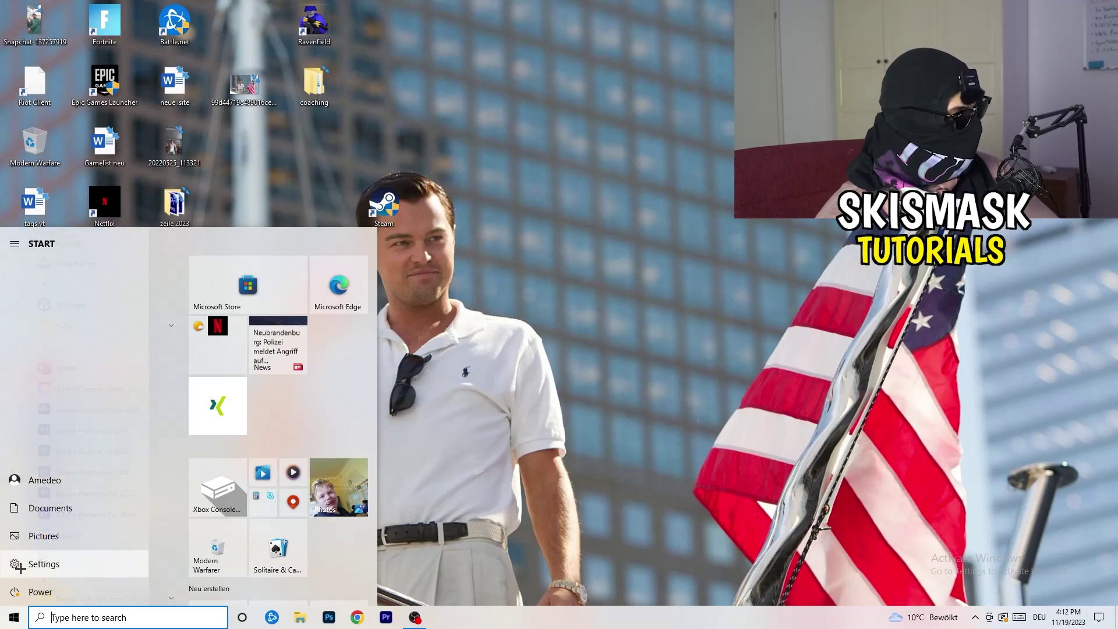
{"action": "left_click", "coordinate": [19, 564]}
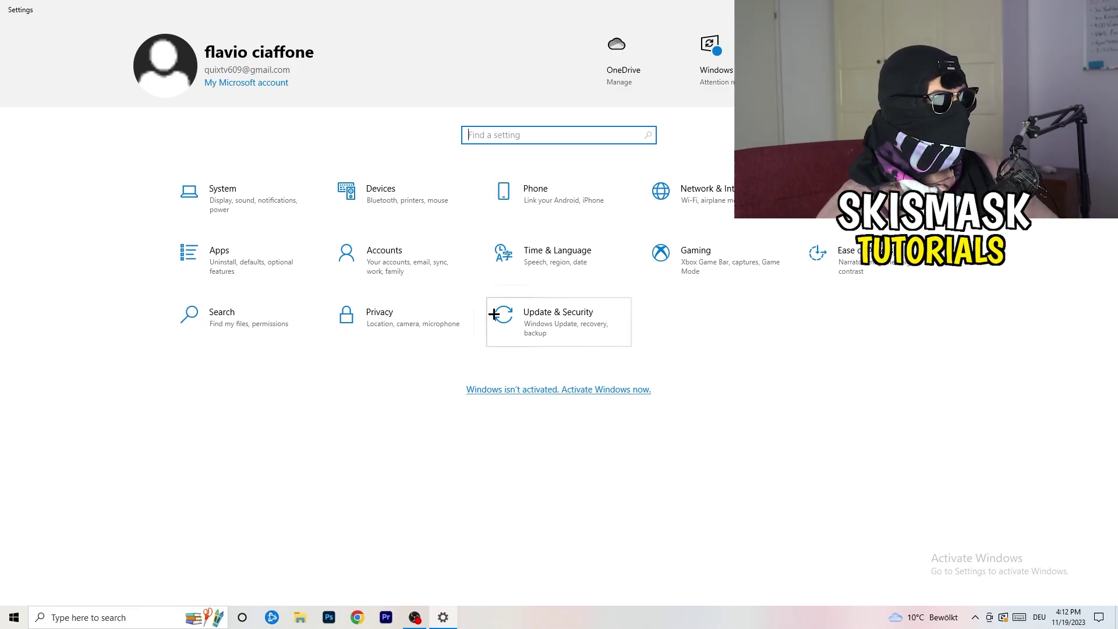
{"action": "left_click", "coordinate": [277, 204]}
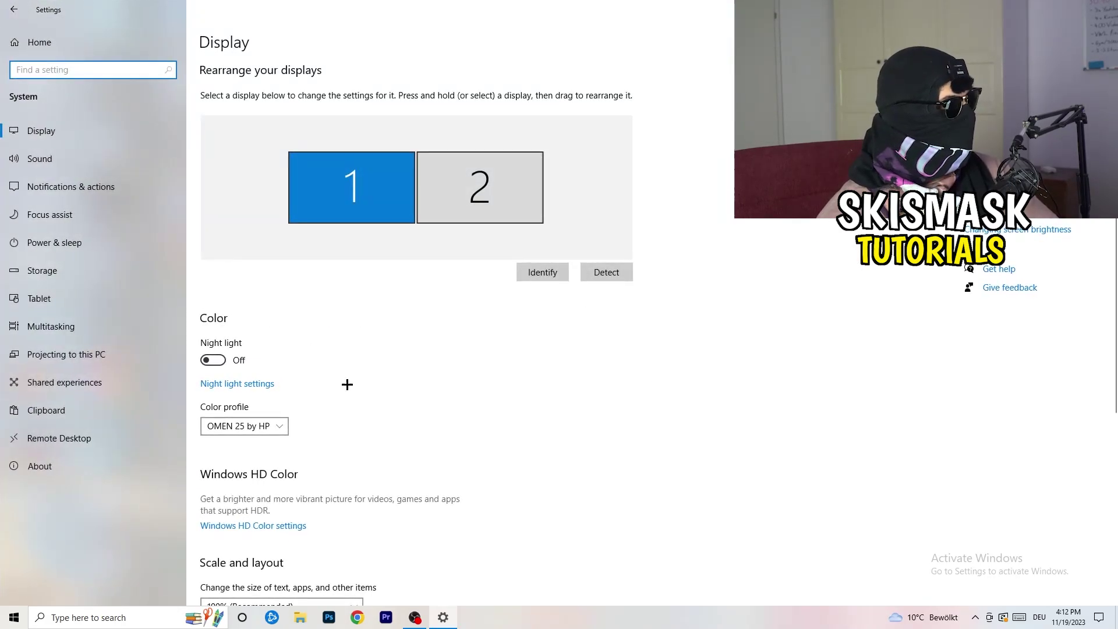
{"action": "left_click", "coordinate": [353, 53]}
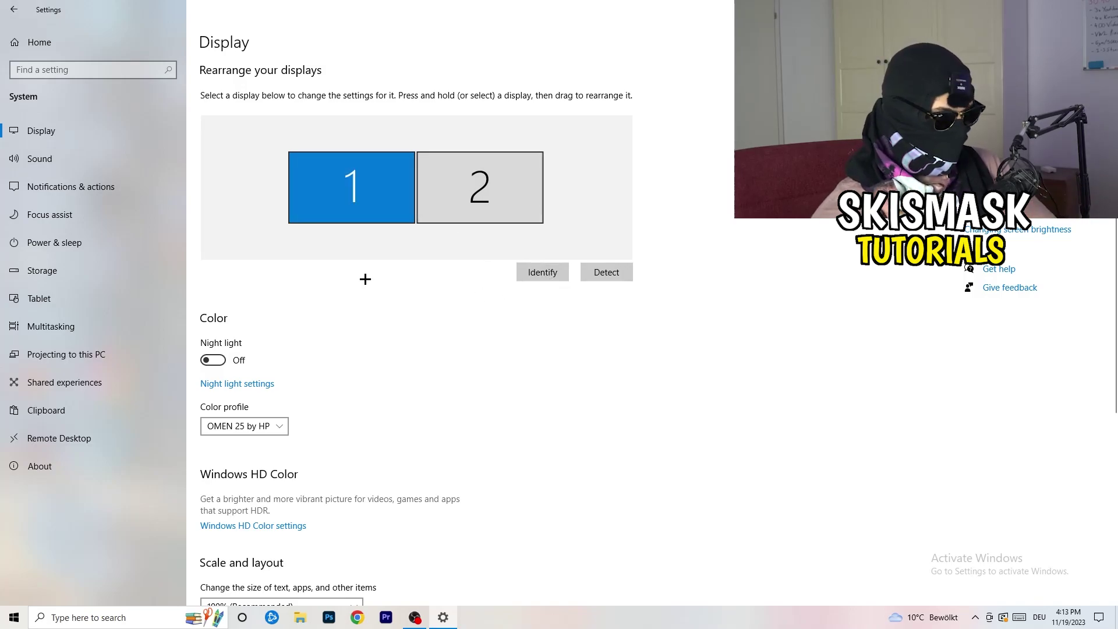
{"action": "scroll", "coordinate": [365, 279], "scroll_direction": "down", "scroll_amount": 5}
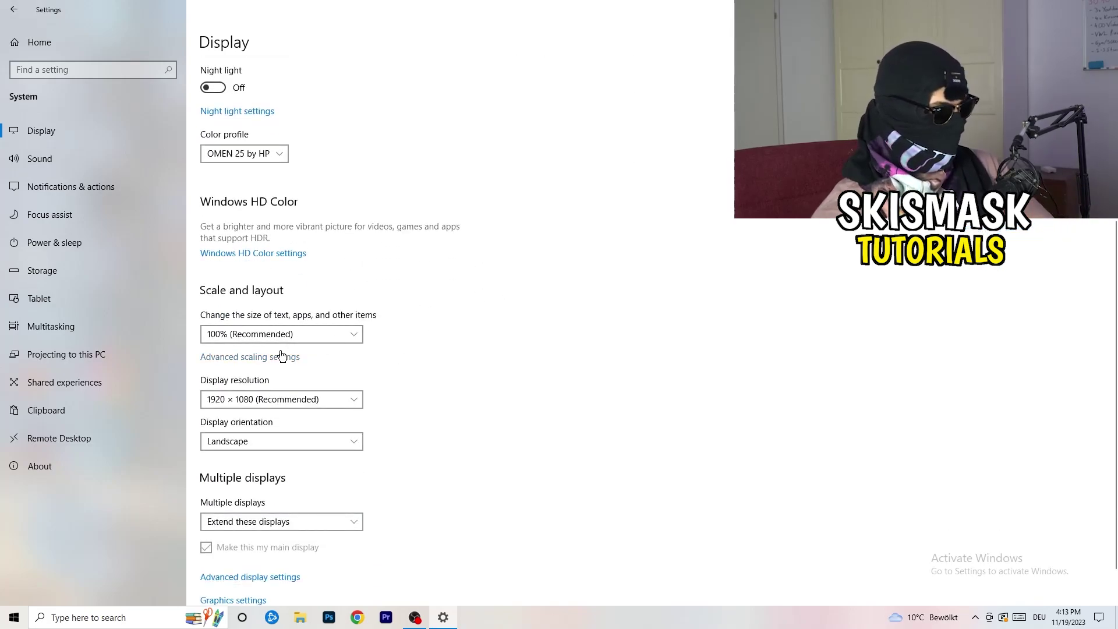
Keep scaling at 100% (Recommended) and resolution at 1920 × 1080
{"action": "left_click", "coordinate": [322, 337]}
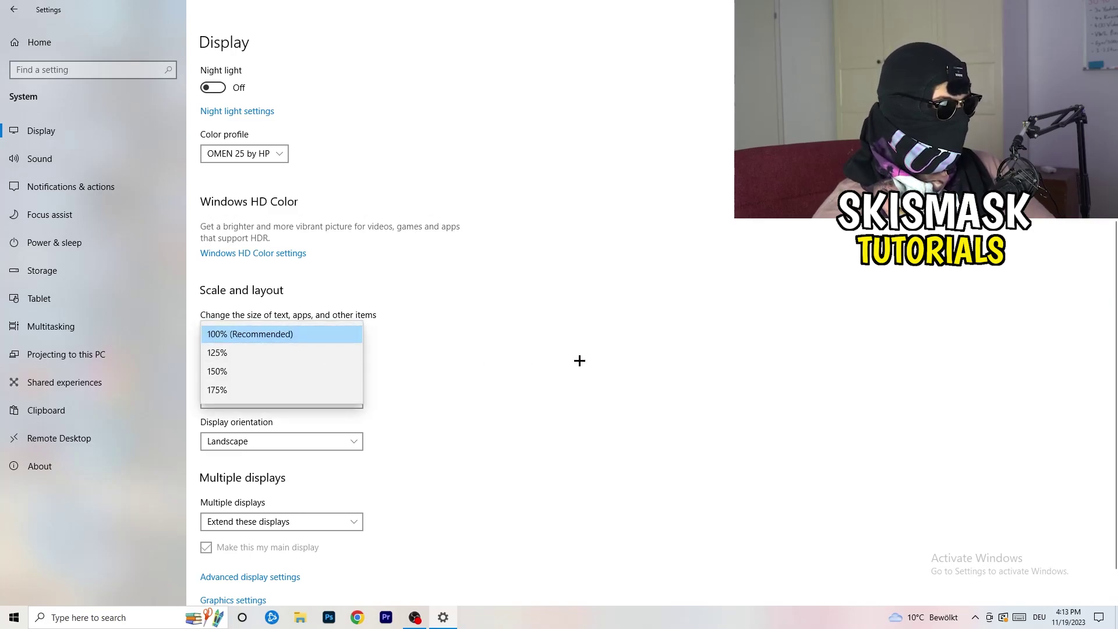
{"action": "left_click", "coordinate": [579, 359]}
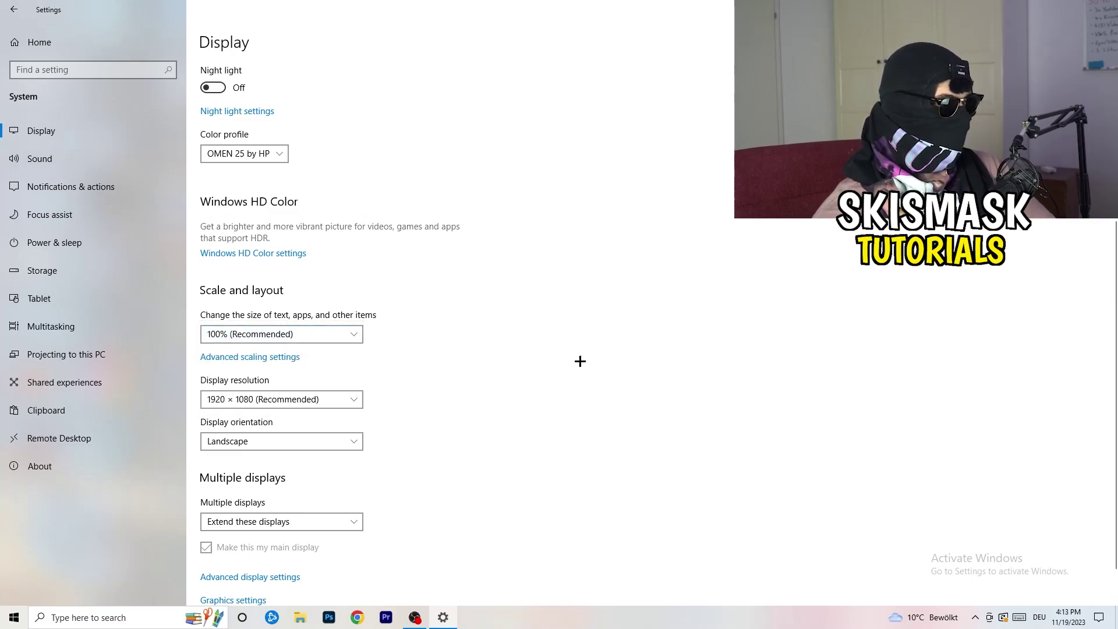
{"action": "left_click", "coordinate": [345, 338]}
{"action": "left_click", "coordinate": [508, 361]}
{"action": "scroll", "coordinate": [464, 365], "scroll_direction": "down", "scroll_amount": 2}
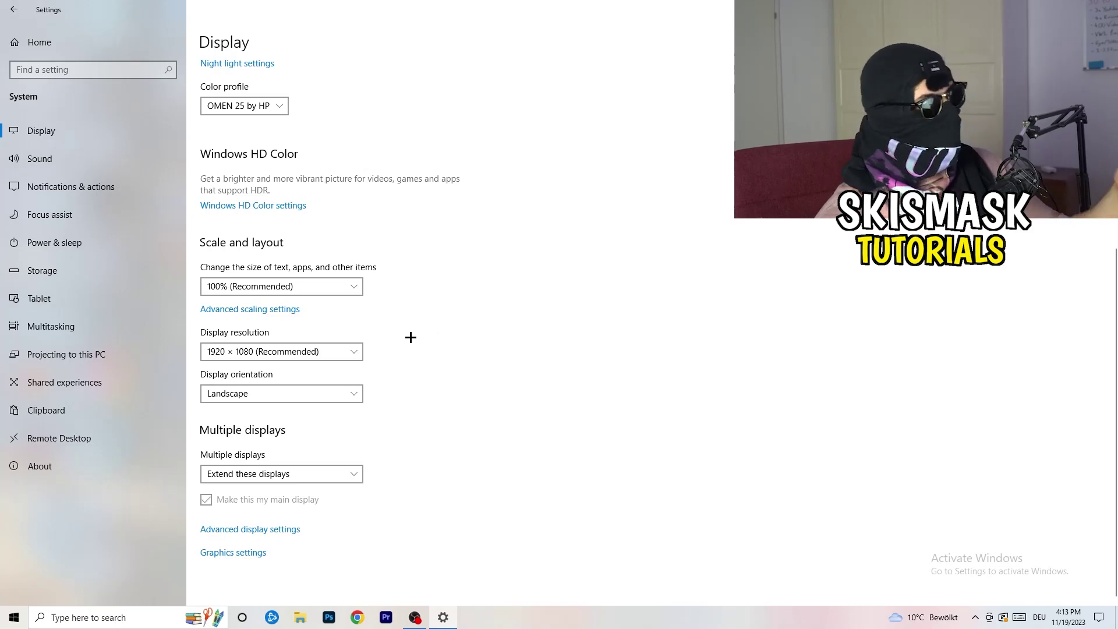
{"action": "left_click", "coordinate": [353, 351]}
{"action": "left_click", "coordinate": [442, 330]}
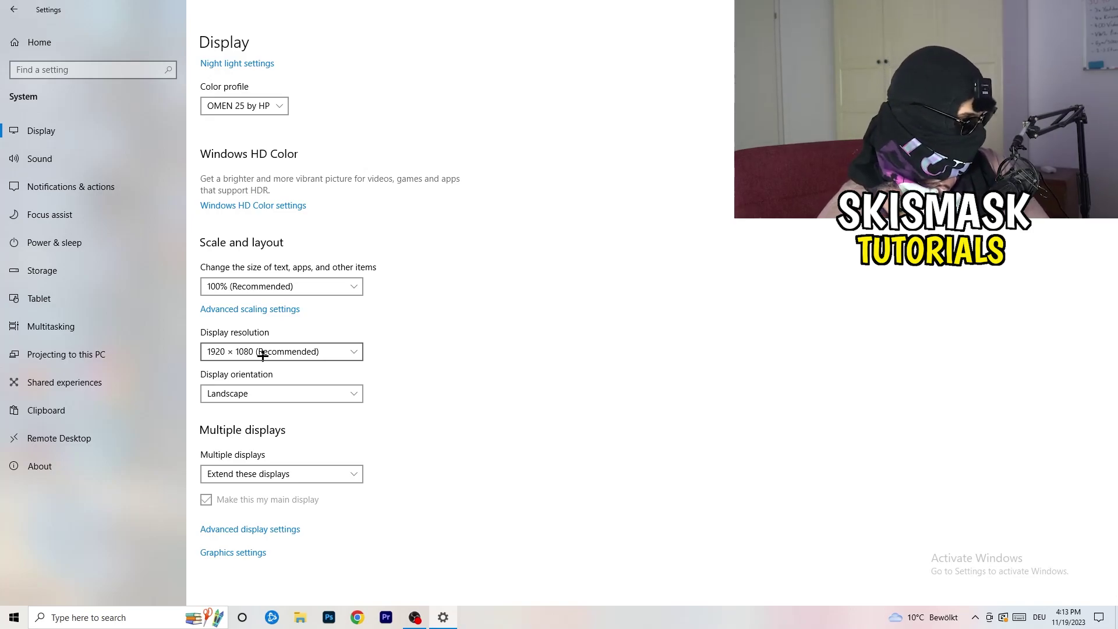
Review the power plans under Power & sleep, with Balanced active, then close Power Options
{"action": "left_click", "coordinate": [73, 243]}
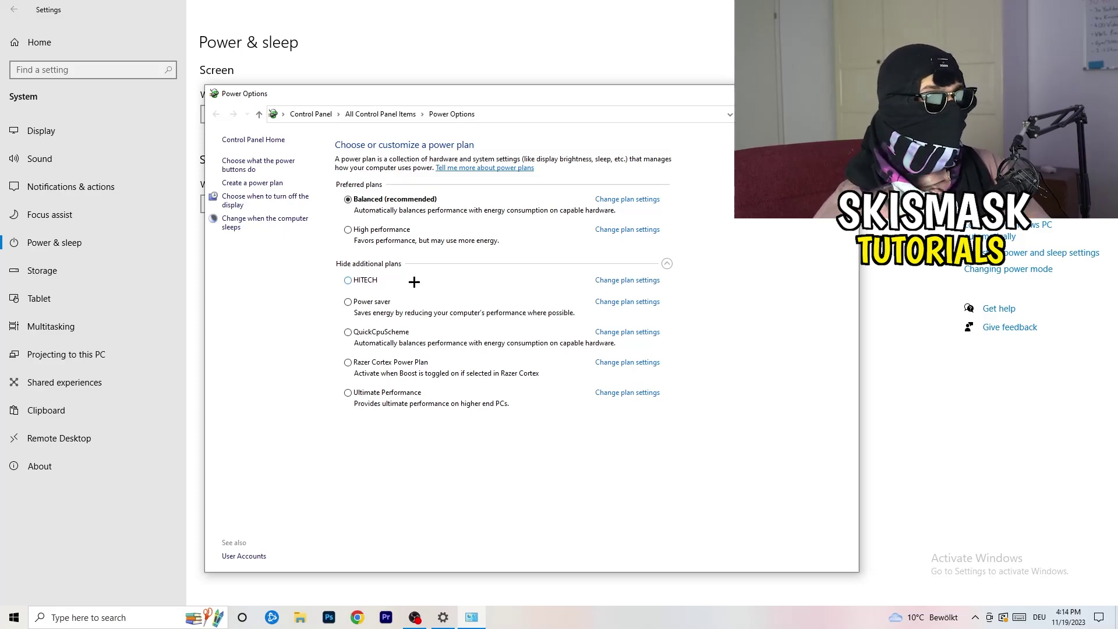
{"action": "left_click", "coordinate": [846, 93]}
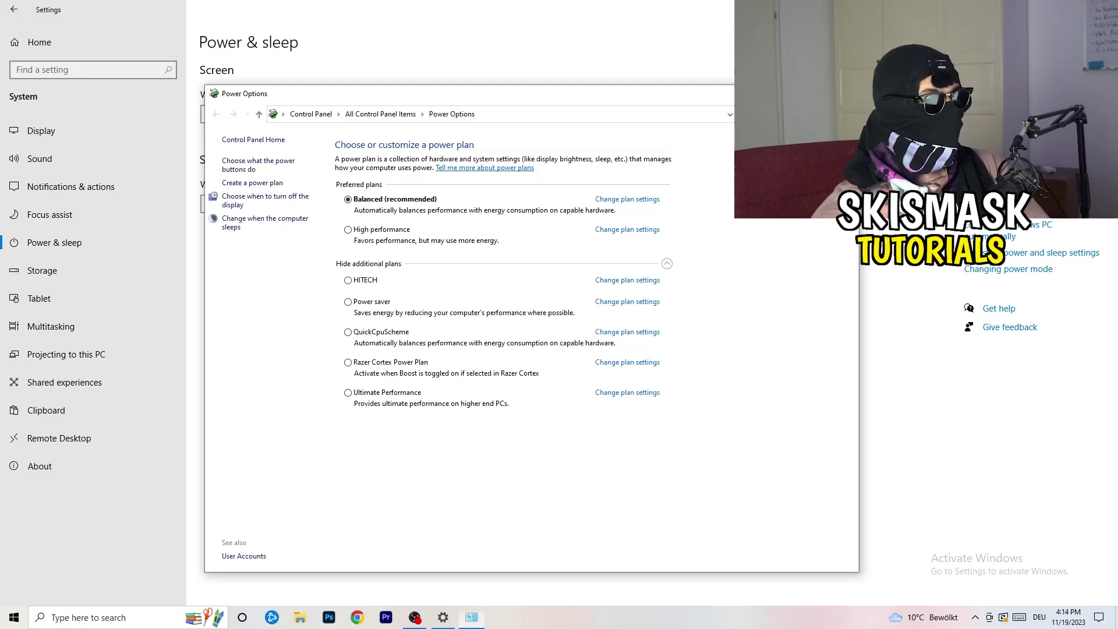
{"action": "left_click", "coordinate": [115, 279]}
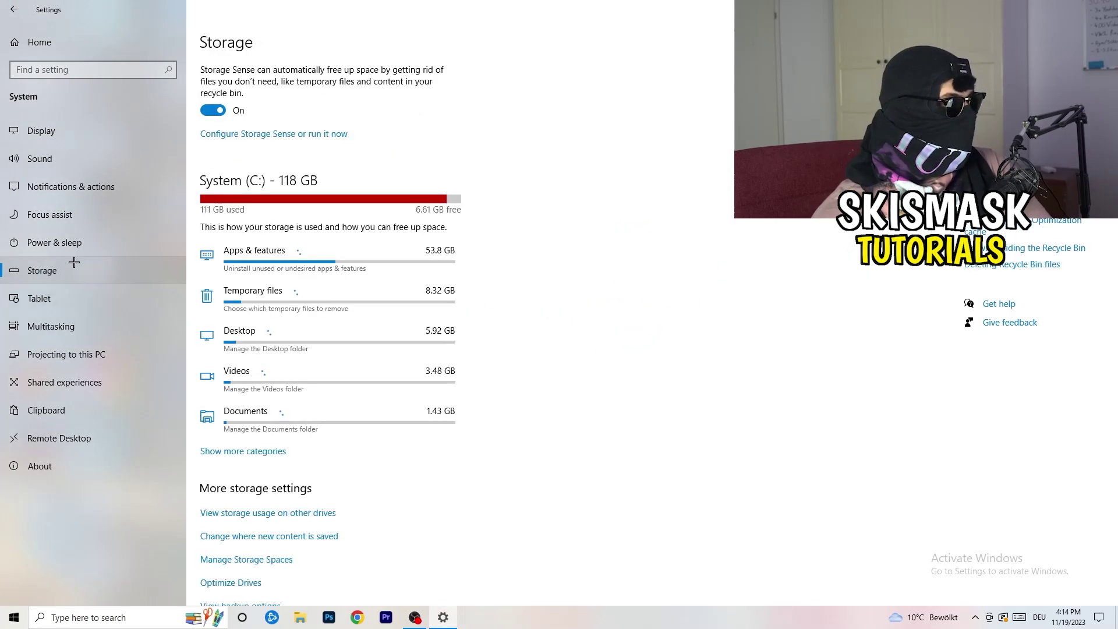
{"action": "left_click", "coordinate": [265, 135]}
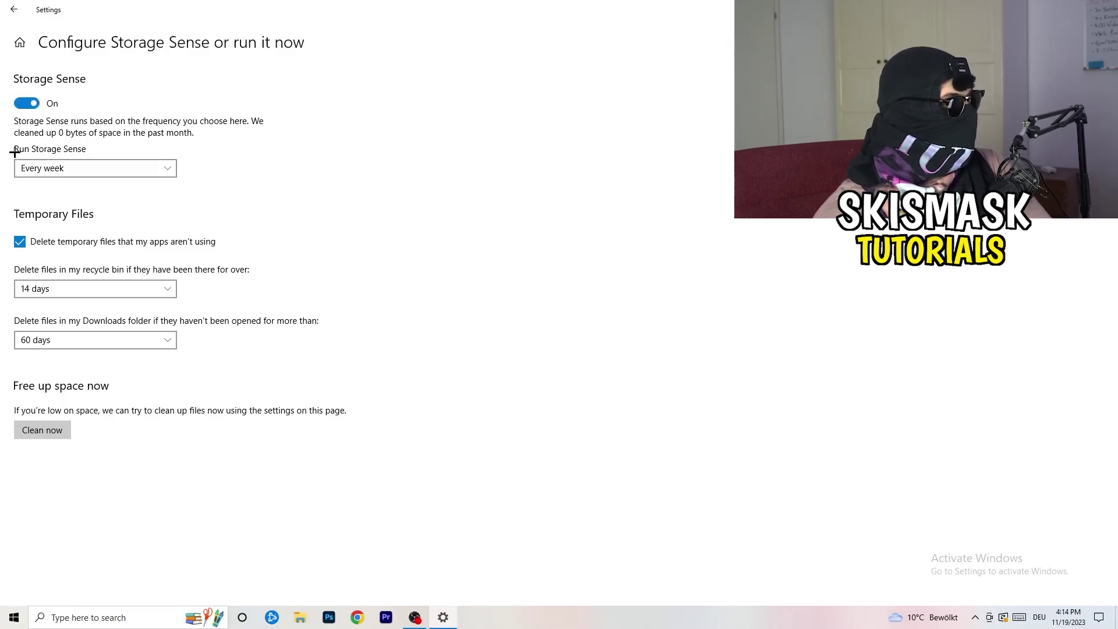
{"action": "left_click", "coordinate": [90, 168]}
{"action": "left_click", "coordinate": [324, 167]}
{"action": "left_click", "coordinate": [83, 167]}
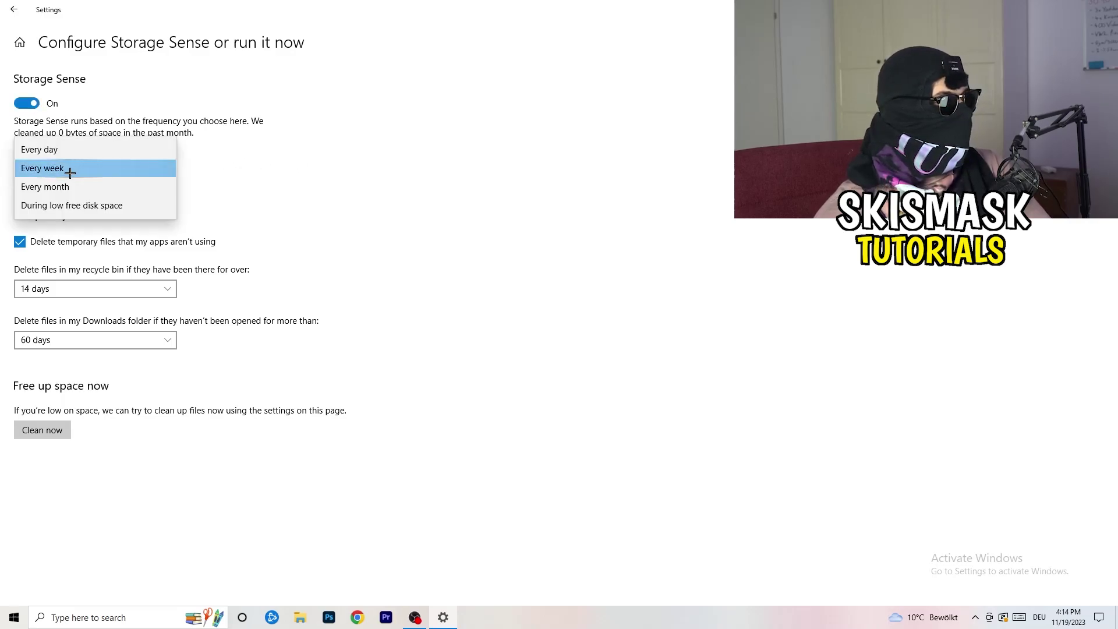
{"action": "left_click", "coordinate": [375, 171]}
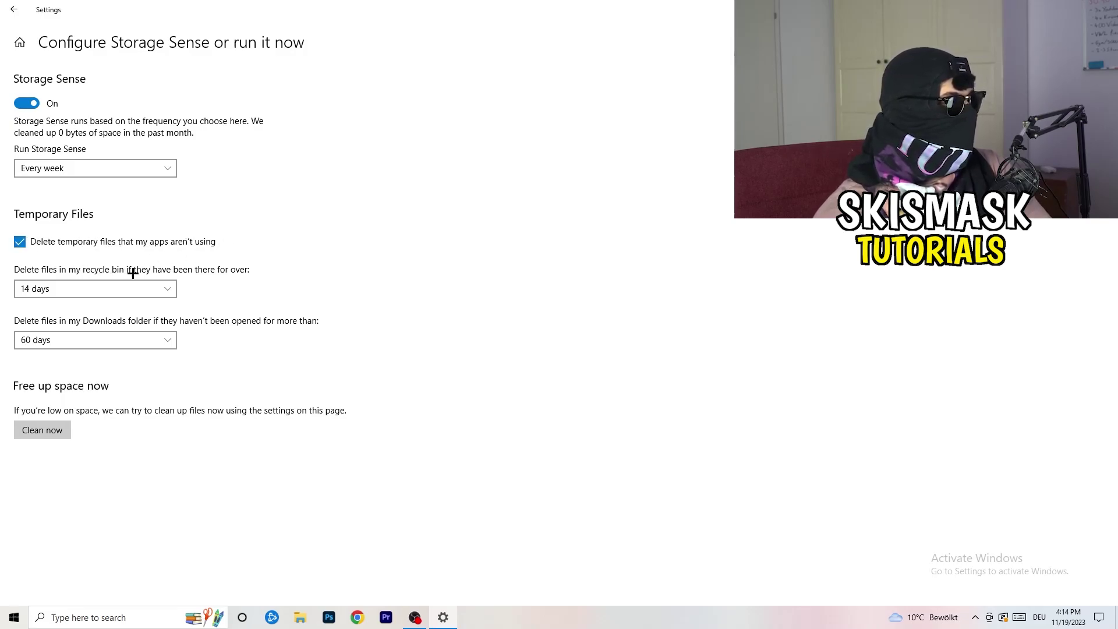
{"action": "left_click", "coordinate": [172, 283]}
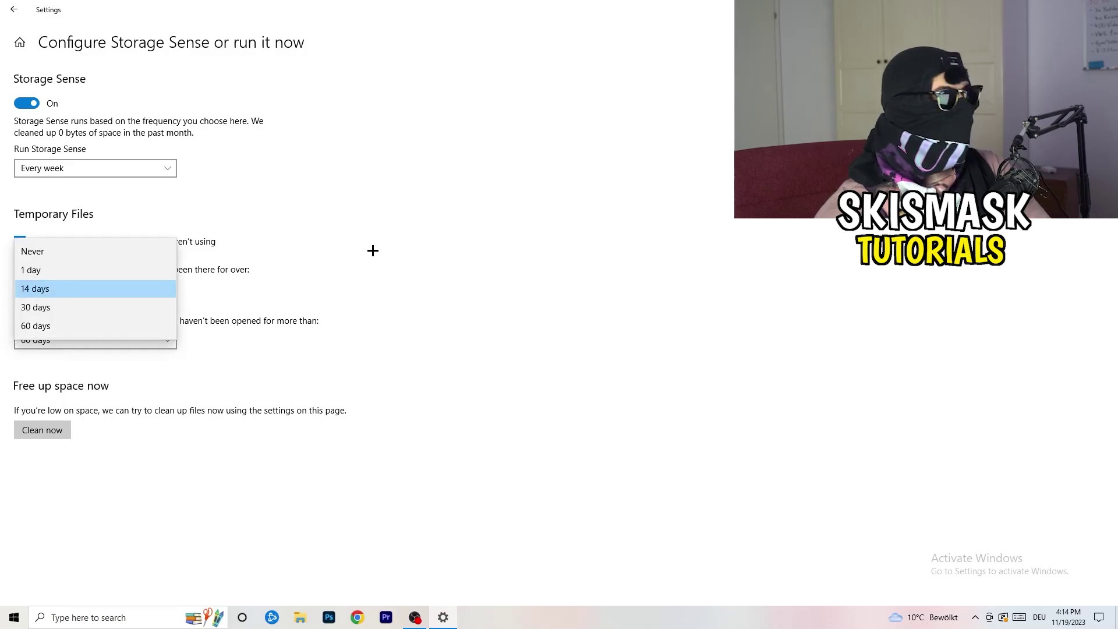
{"action": "left_click", "coordinate": [551, 233]}
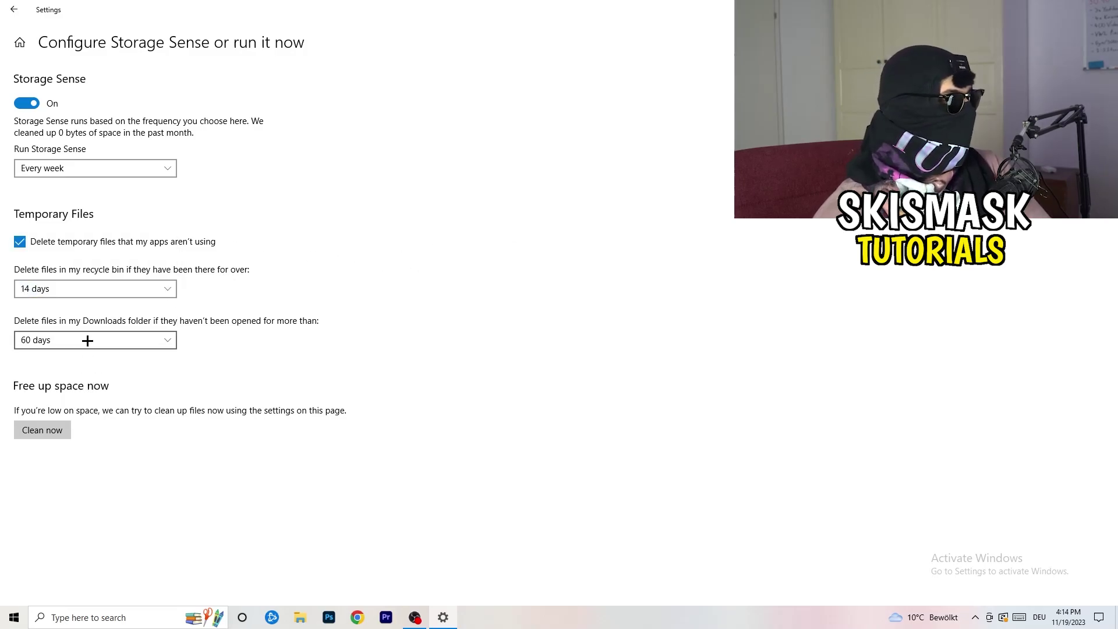
{"action": "left_click", "coordinate": [151, 340]}
{"action": "left_click", "coordinate": [531, 261]}
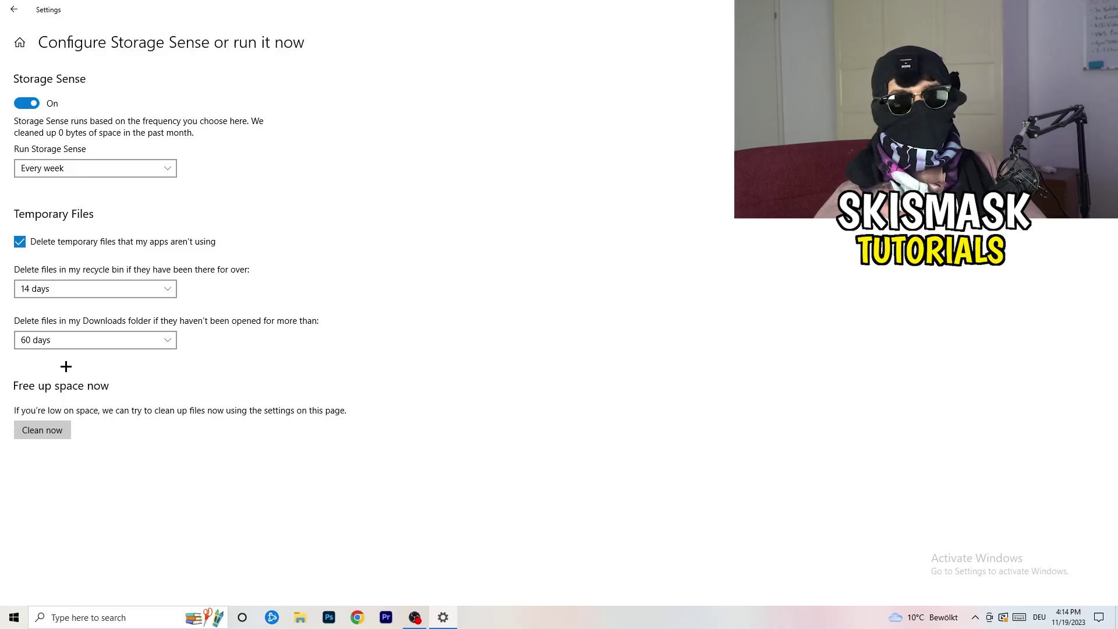
Go back to the Settings home page and open Gaming, showing Xbox Game Bar Off
{"action": "left_click", "coordinate": [5, 6]}
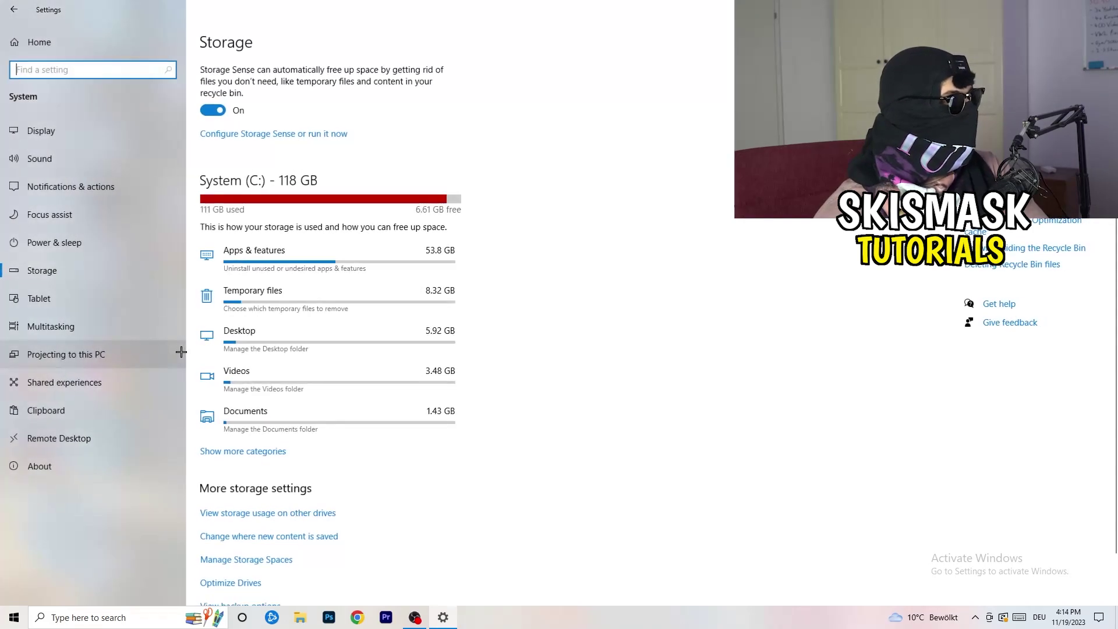
{"action": "left_click", "coordinate": [4, 6]}
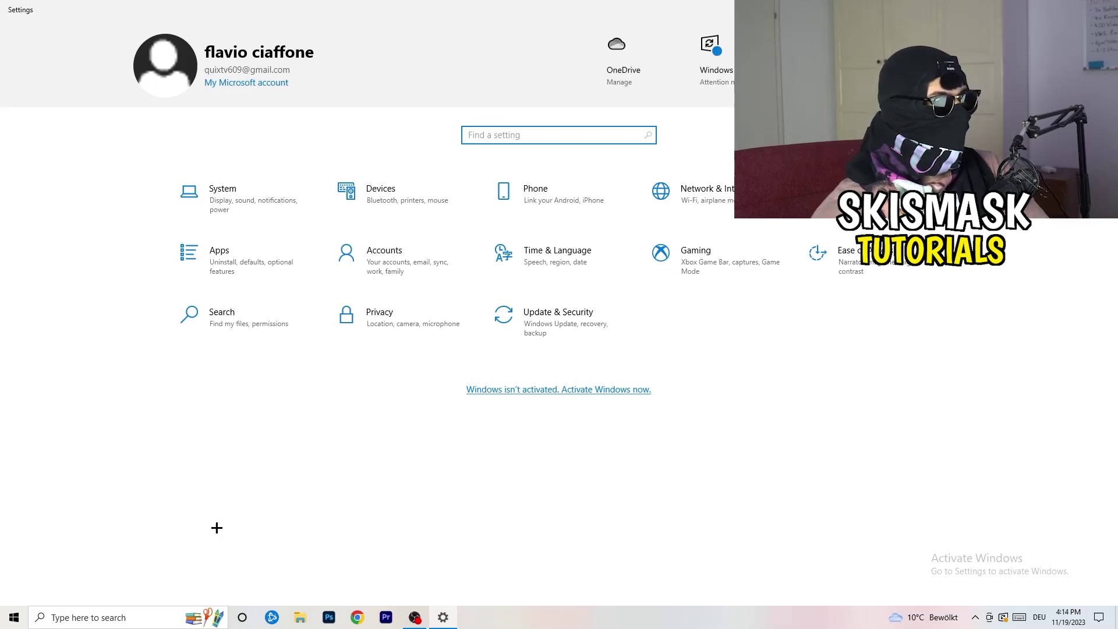
{"action": "left_click", "coordinate": [740, 259]}
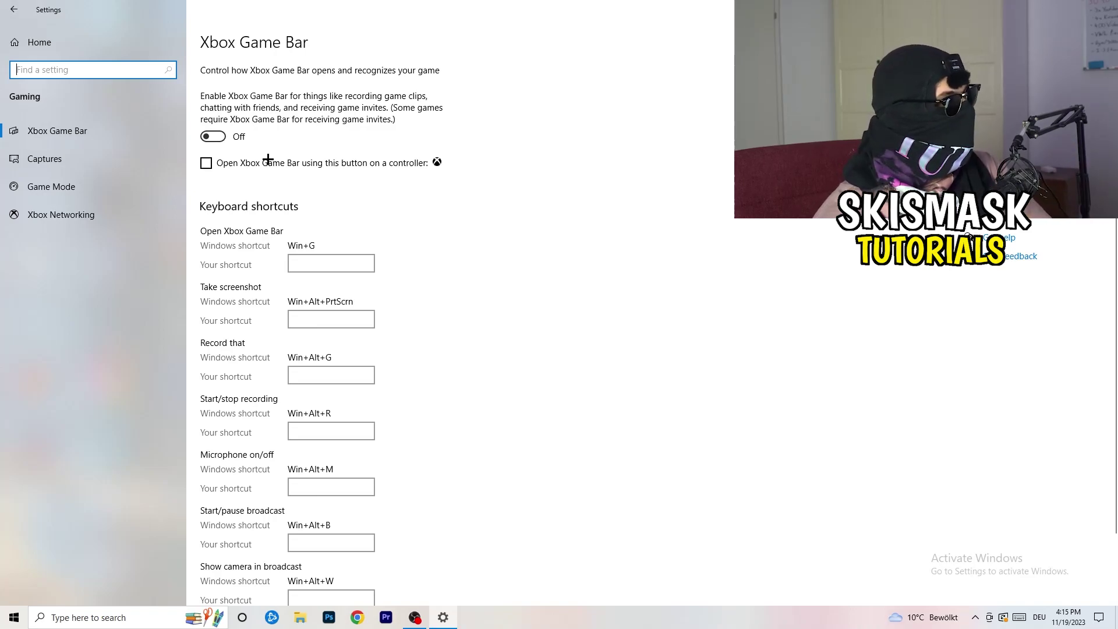
Check Captures, confirm Game Mode is On, and close Settings with Alt+F4
{"action": "left_click", "coordinate": [123, 167]}
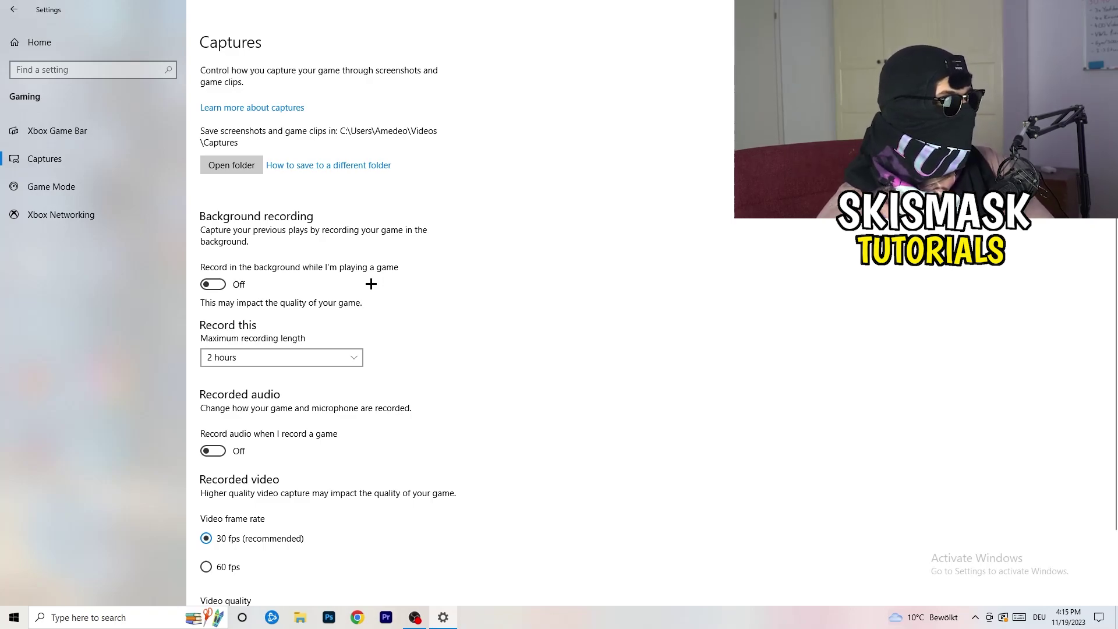
{"action": "scroll", "coordinate": [362, 284], "scroll_direction": "down", "scroll_amount": 2}
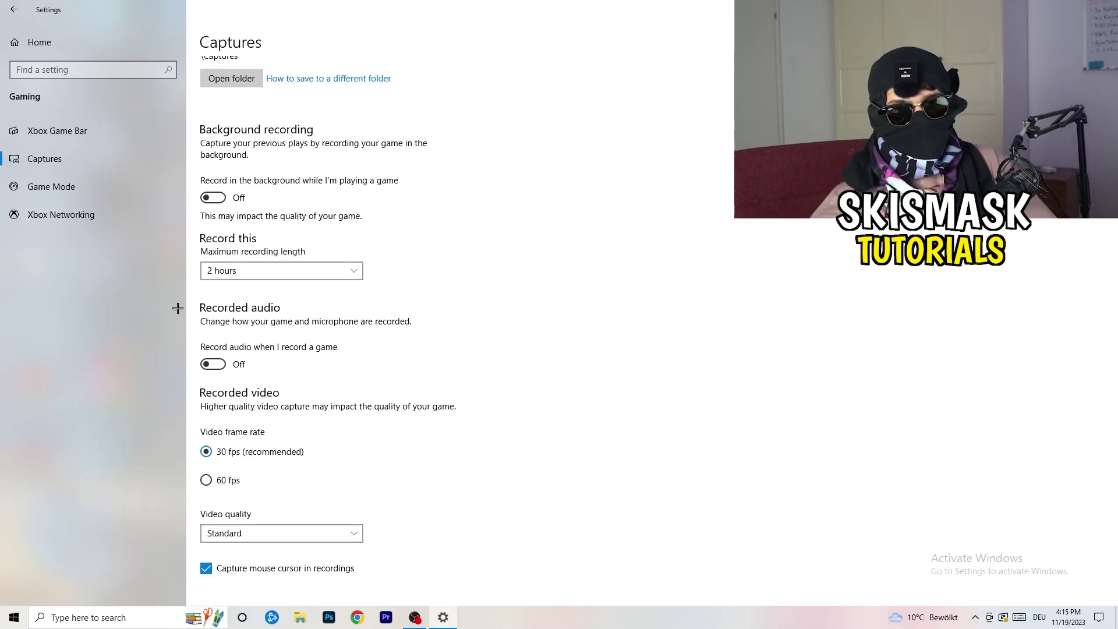
{"action": "left_click", "coordinate": [100, 195]}
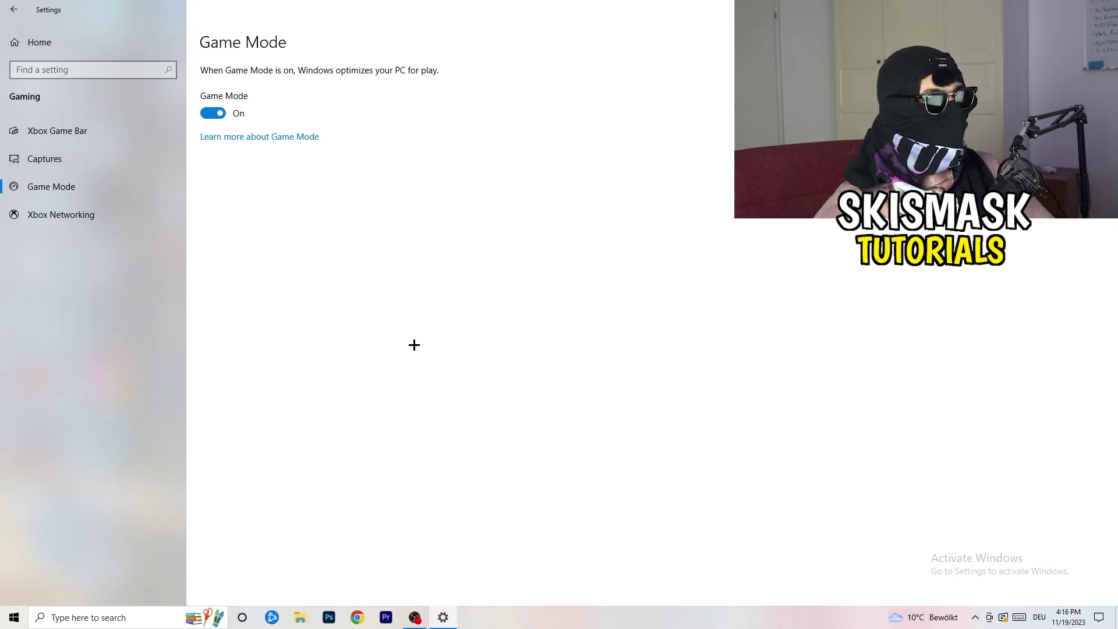
{"action": "key", "text": "alt+F4"}
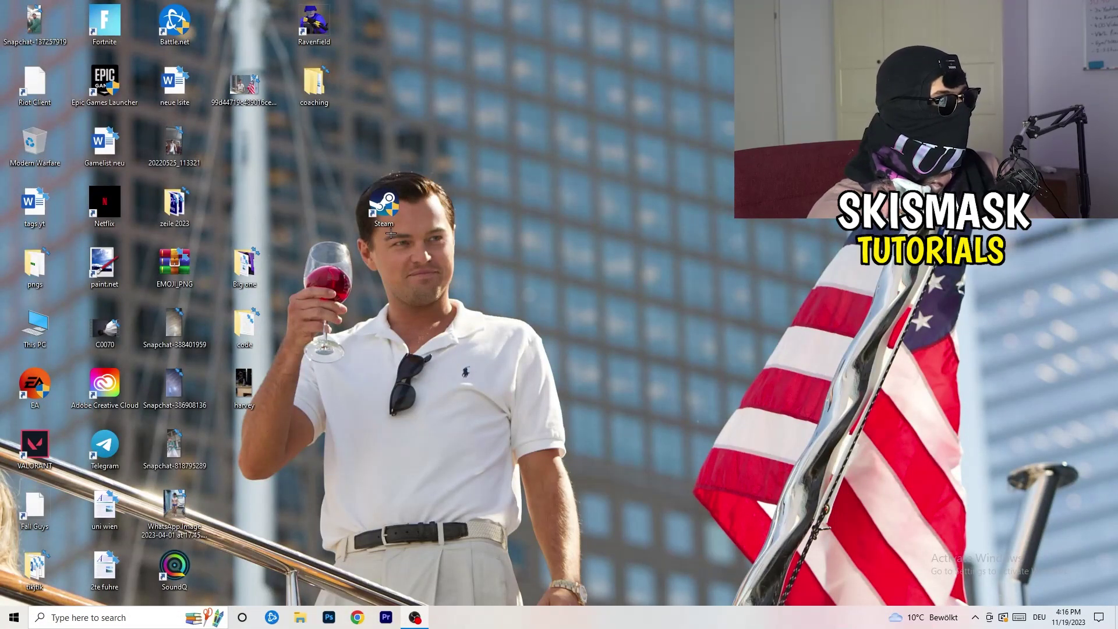
Set the Steam shortcut to Windows 8 compatibility mode and Run as administrator
{"action": "left_click_drag", "start_coordinate": [385, 211], "coordinate": [530, 201]}
{"action": "right_click", "coordinate": [530, 202]}
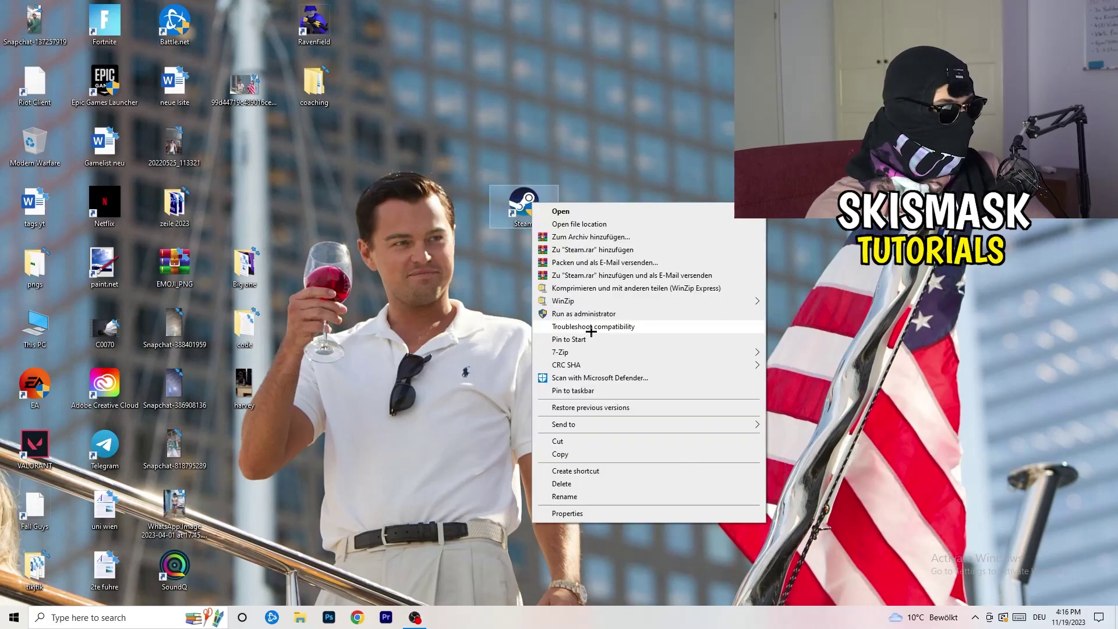
{"action": "left_click", "coordinate": [599, 514]}
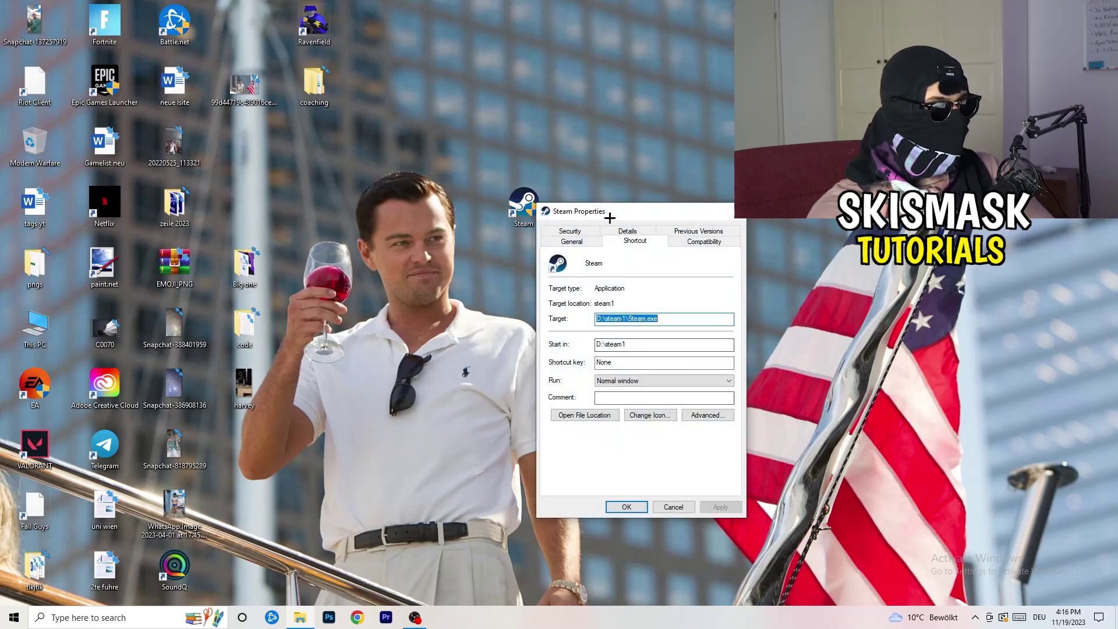
{"action": "left_click_drag", "start_coordinate": [609, 218], "coordinate": [394, 104]}
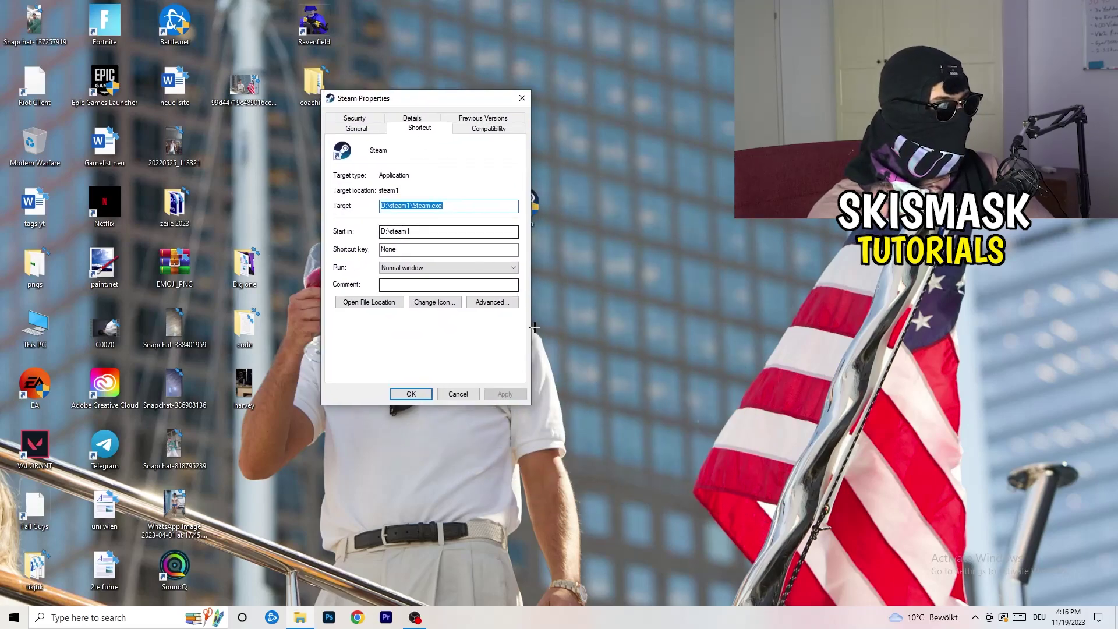
{"action": "left_click", "coordinate": [469, 128]}
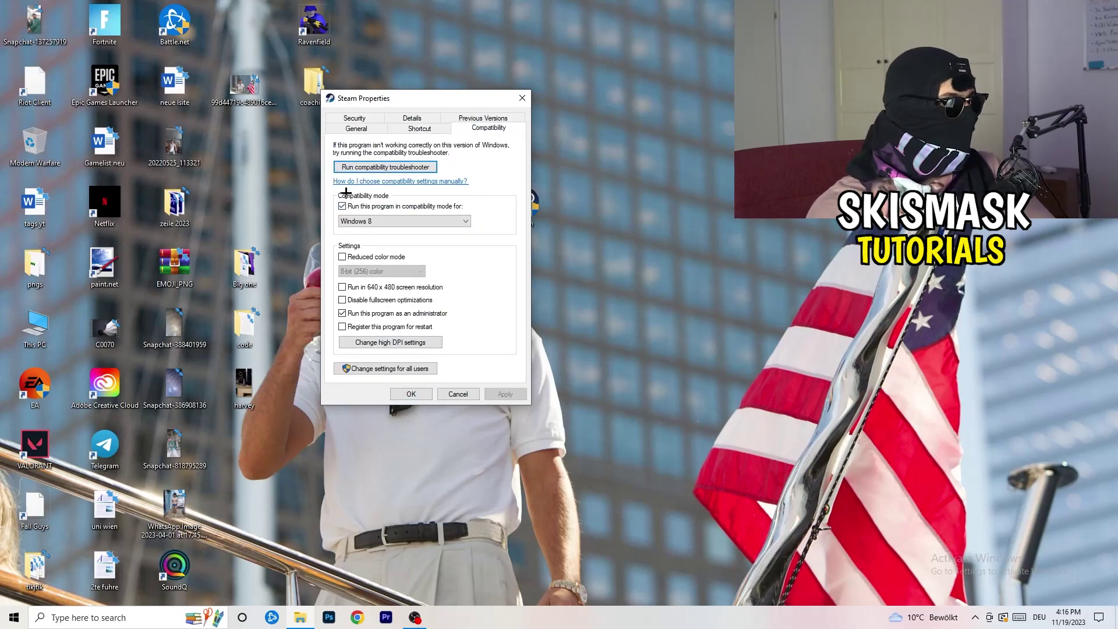
{"action": "left_click", "coordinate": [463, 221]}
{"action": "left_click", "coordinate": [516, 214]}
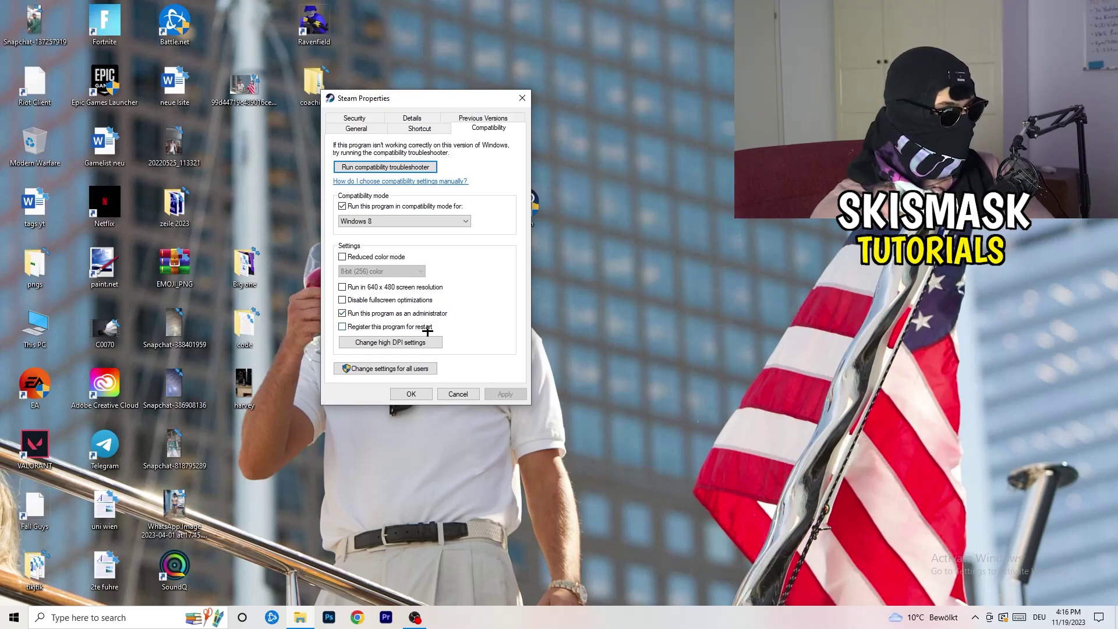
{"action": "left_click", "coordinate": [411, 394]}
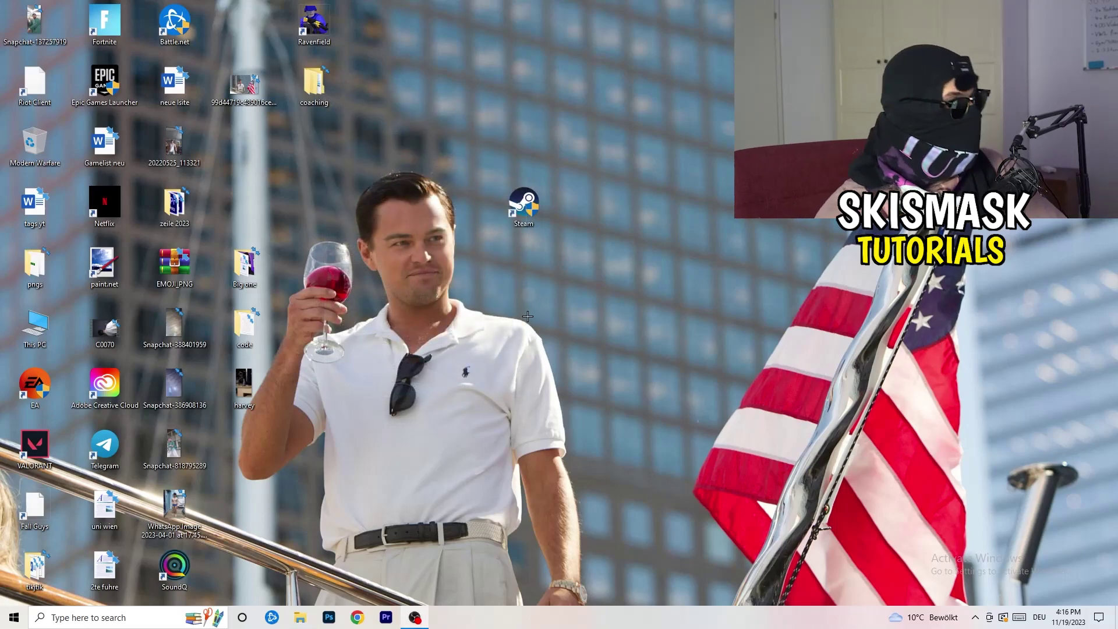
Recheck the Steam compatibility settings and return the shortcut among the desktop icons
{"action": "left_click_drag", "start_coordinate": [524, 198], "coordinate": [594, 198]}
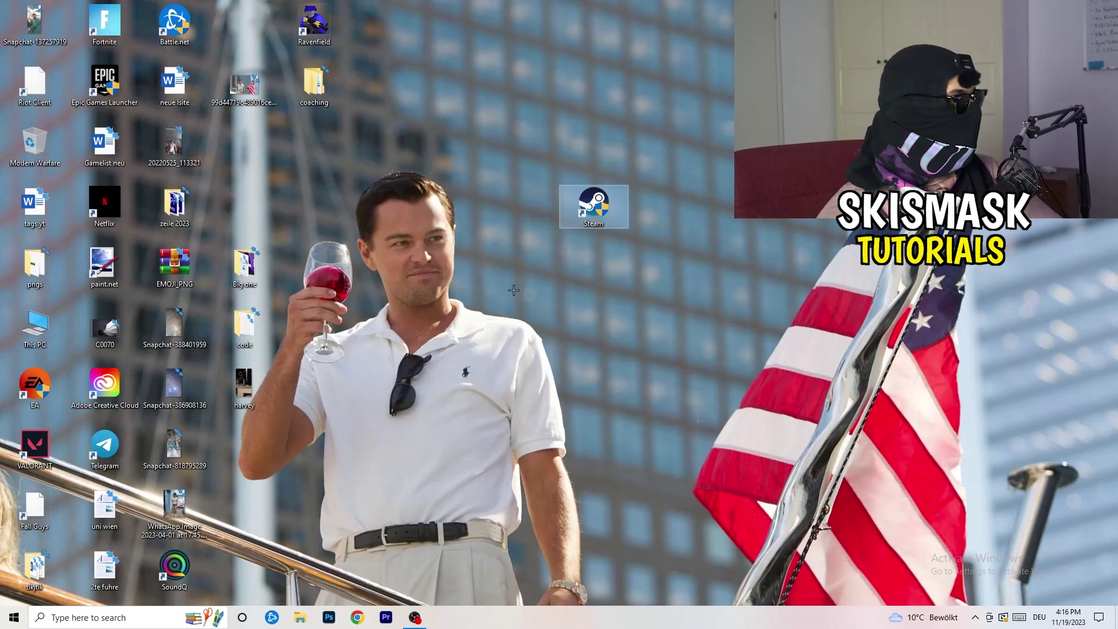
{"action": "left_click_drag", "start_coordinate": [594, 204], "coordinate": [524, 204]}
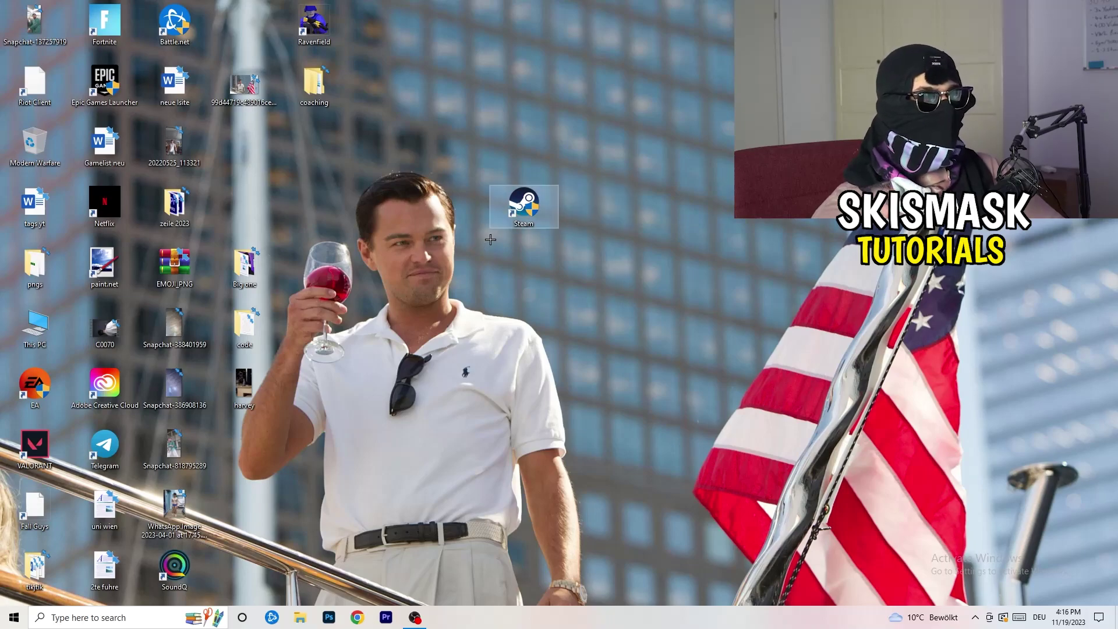
{"action": "right_click", "coordinate": [520, 204]}
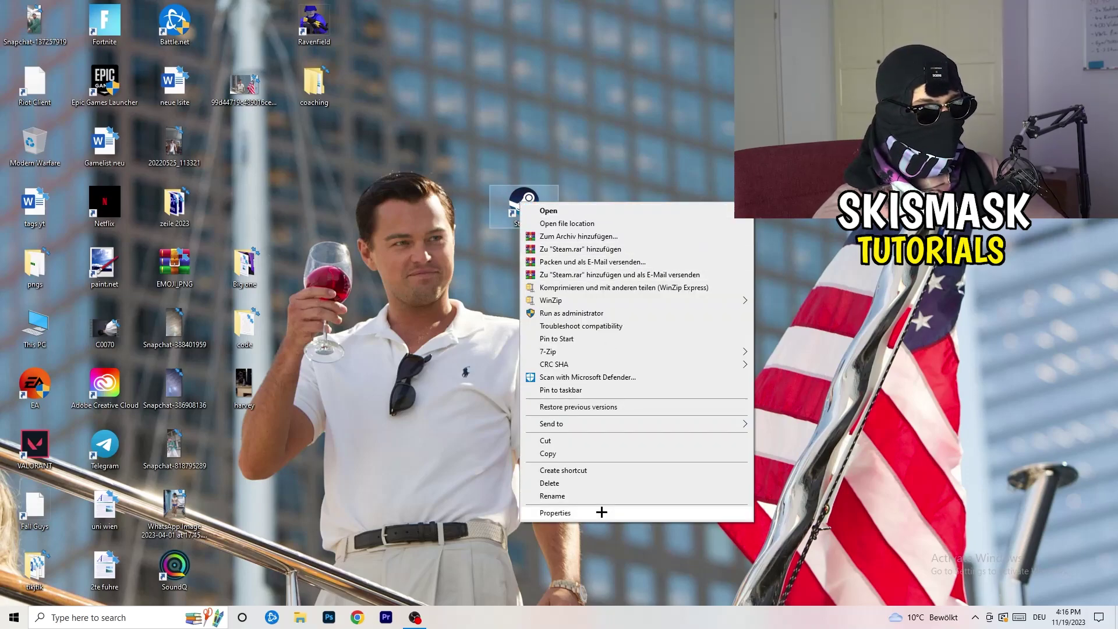
{"action": "left_click", "coordinate": [599, 512]}
{"action": "left_click", "coordinate": [692, 242]}
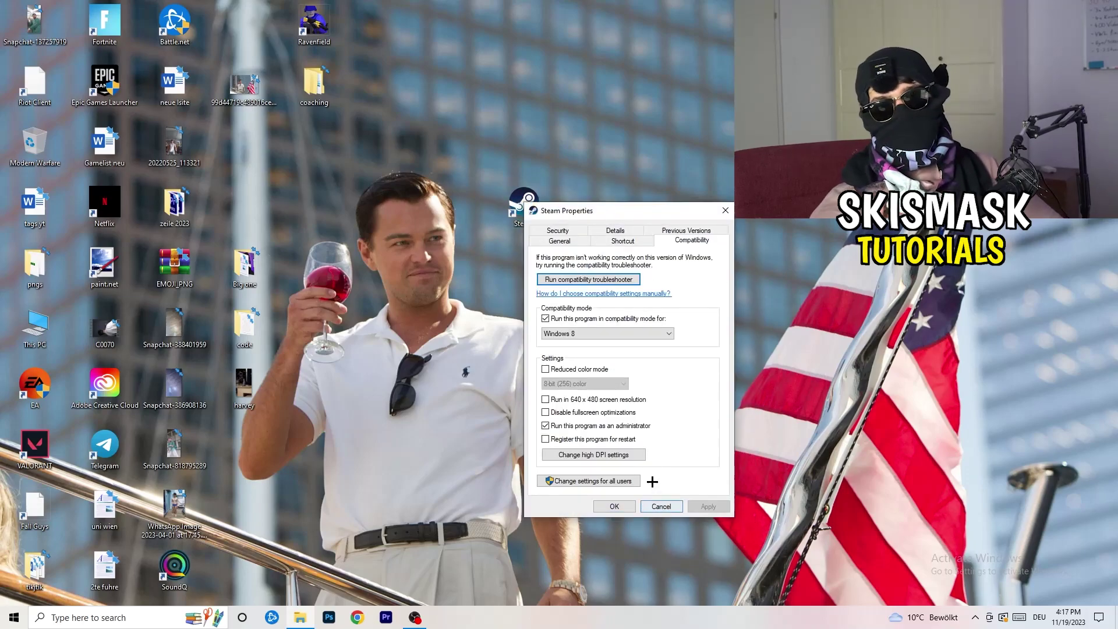
{"action": "left_click", "coordinate": [729, 209]}
{"action": "left_click_drag", "start_coordinate": [524, 203], "coordinate": [246, 147]}
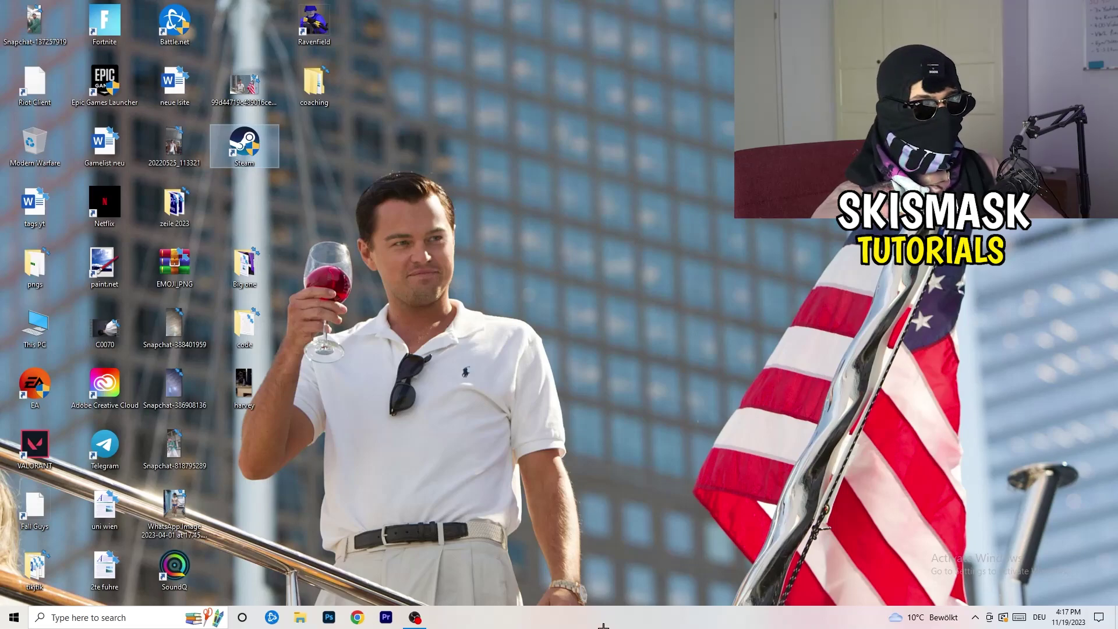
Launch Task Manager from the taskbar and maximize it
{"action": "left_click_drag", "start_coordinate": [610, 624], "coordinate": [474, 4]}
{"action": "left_click_drag", "start_coordinate": [480, 117], "coordinate": [530, 624]}
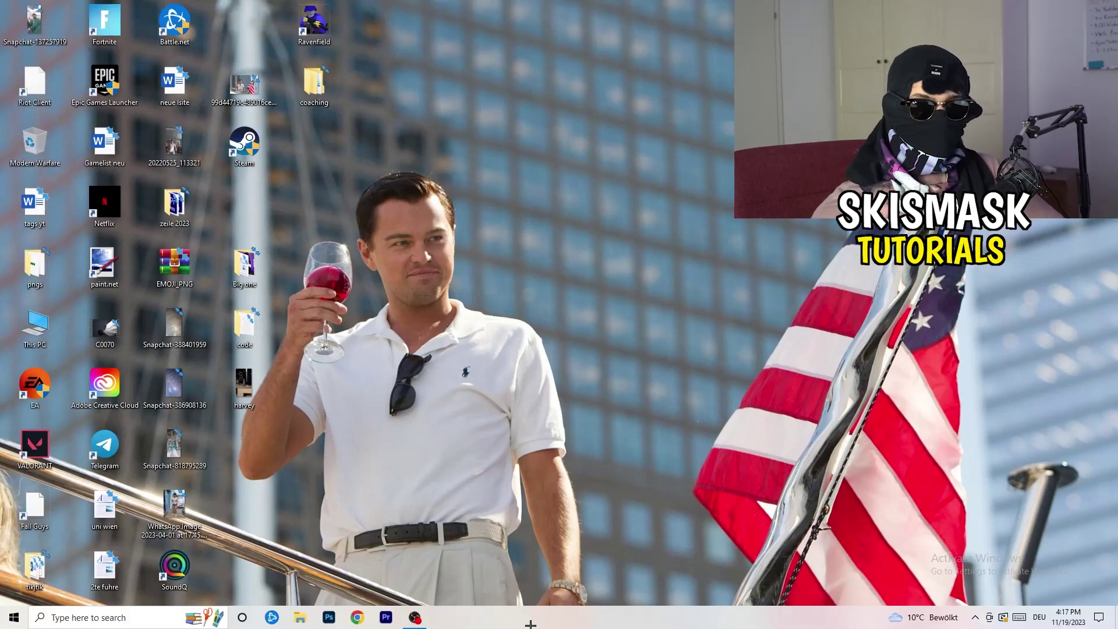
{"action": "right_click", "coordinate": [531, 623]}
{"action": "left_click", "coordinate": [583, 569]}
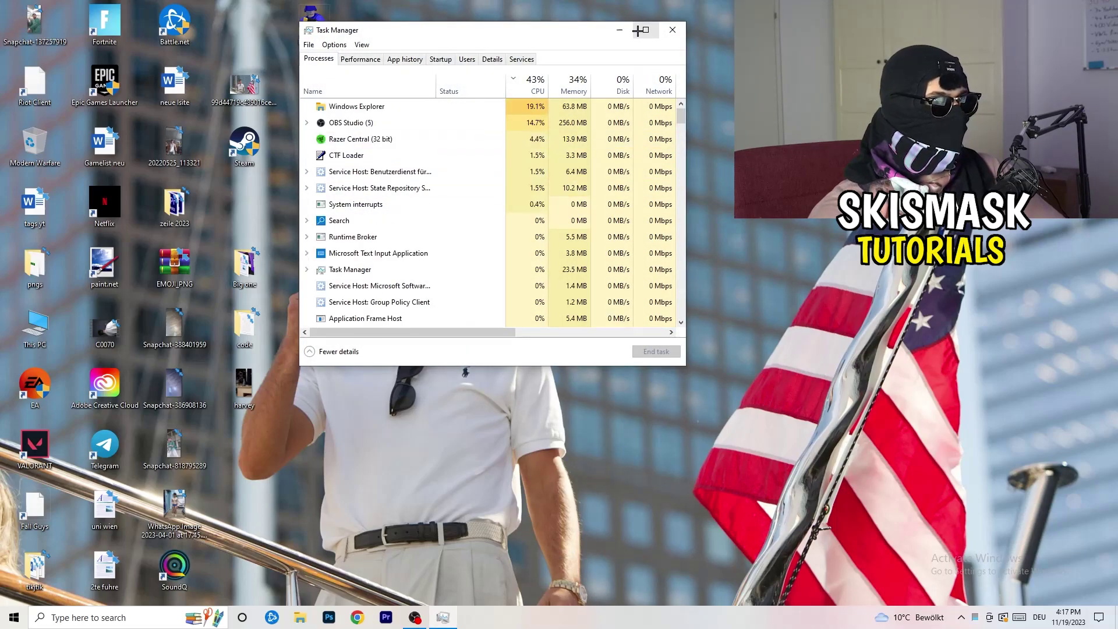
{"action": "left_click", "coordinate": [642, 27]}
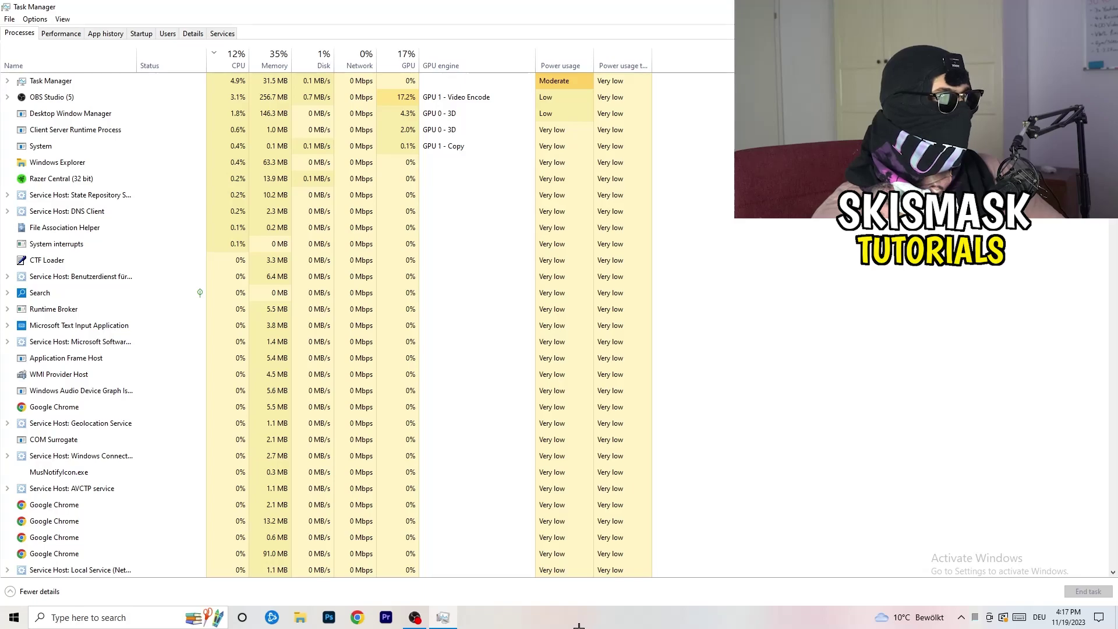
Show the Set priority options for Creative Cloud UI Helper on the Details tab
{"action": "left_click", "coordinate": [194, 34]}
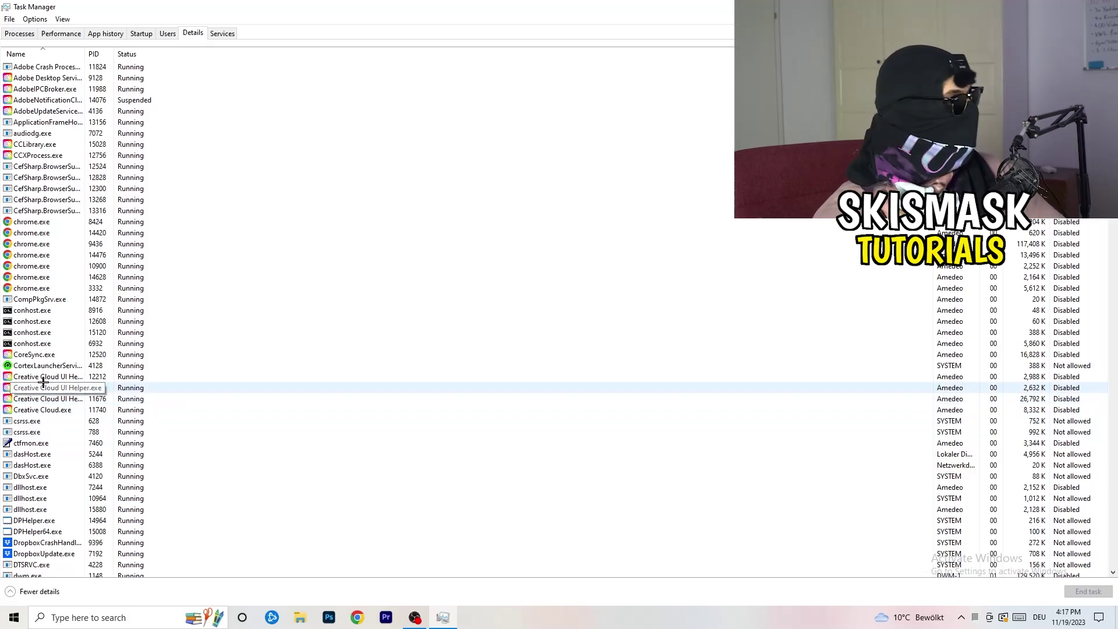
{"action": "right_click", "coordinate": [45, 377]}
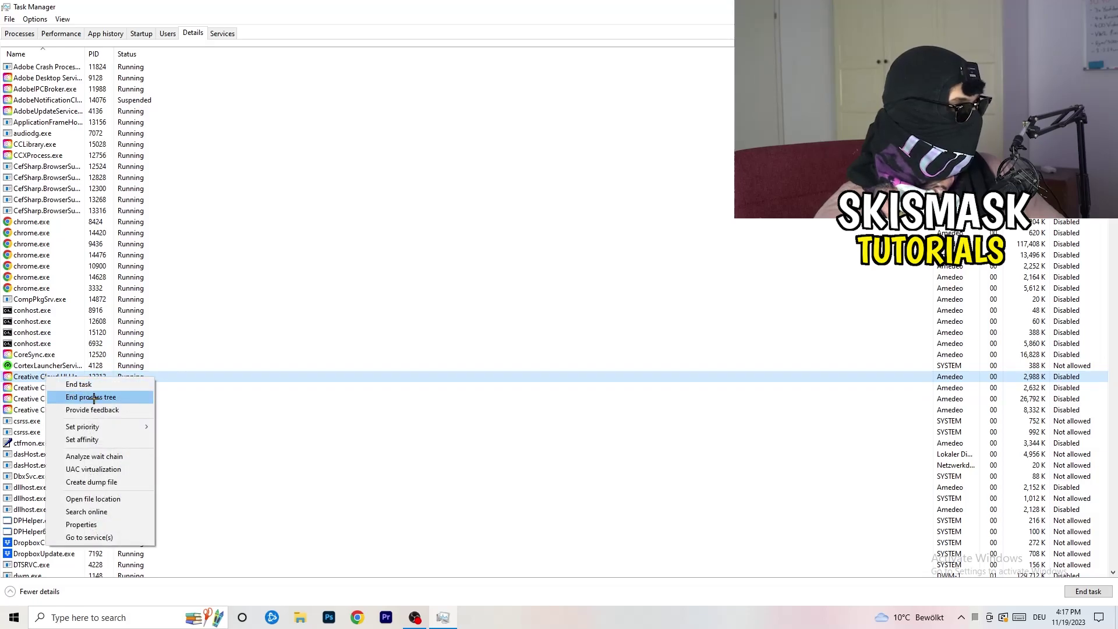
{"action": "mouse_move", "coordinate": [107, 427]}
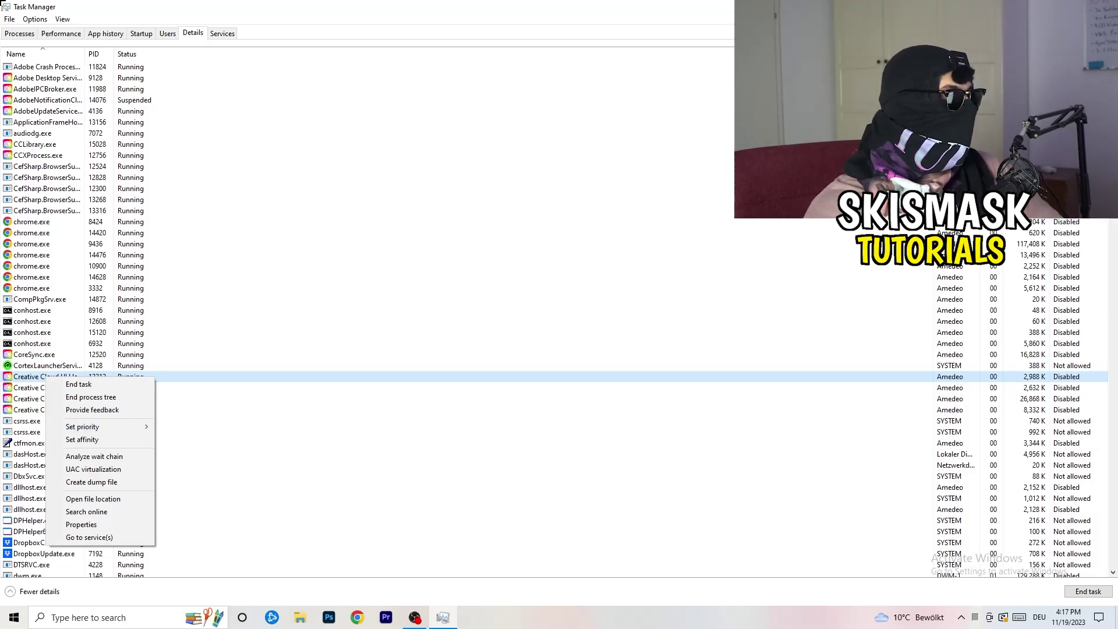
Review startup apps, including the Windows Security notification's Disable option, then return to Processes
{"action": "left_click", "coordinate": [142, 33]}
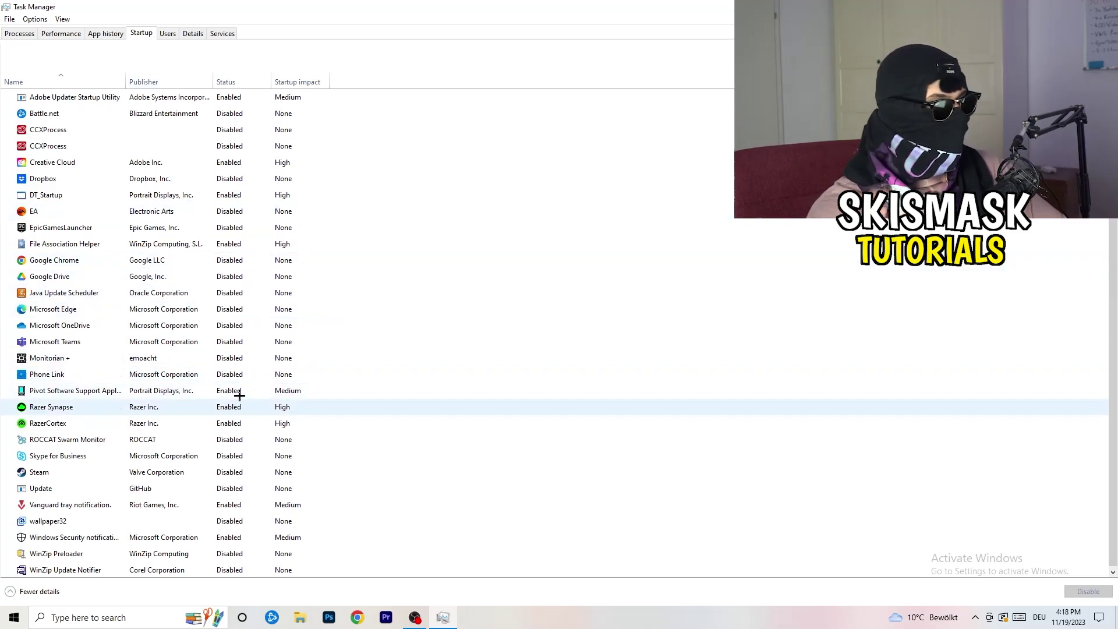
{"action": "right_click", "coordinate": [236, 537]}
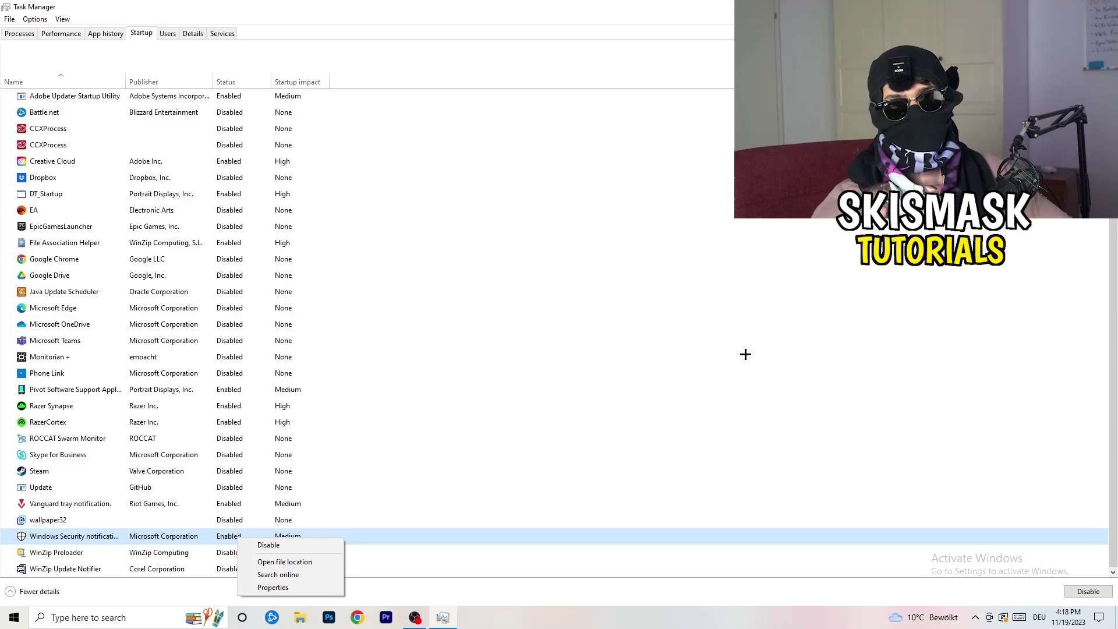
{"action": "left_click", "coordinate": [5, 36]}
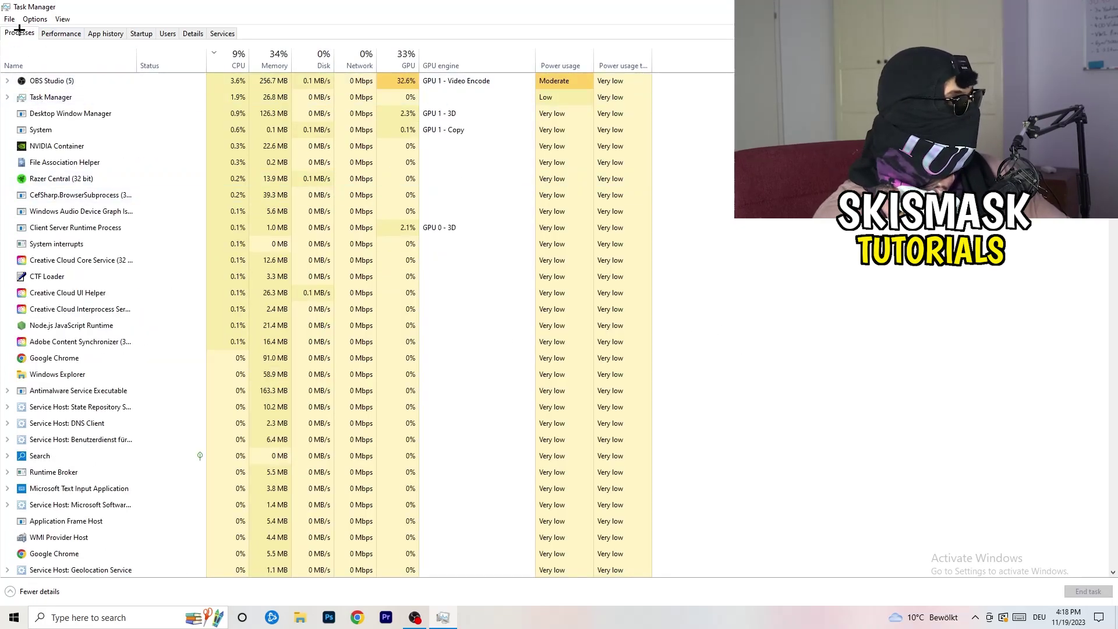
Sort processes by GPU with OBS Studio on top, then close Task Manager
{"action": "scroll", "coordinate": [237, 174], "scroll_direction": "down", "scroll_amount": 8}
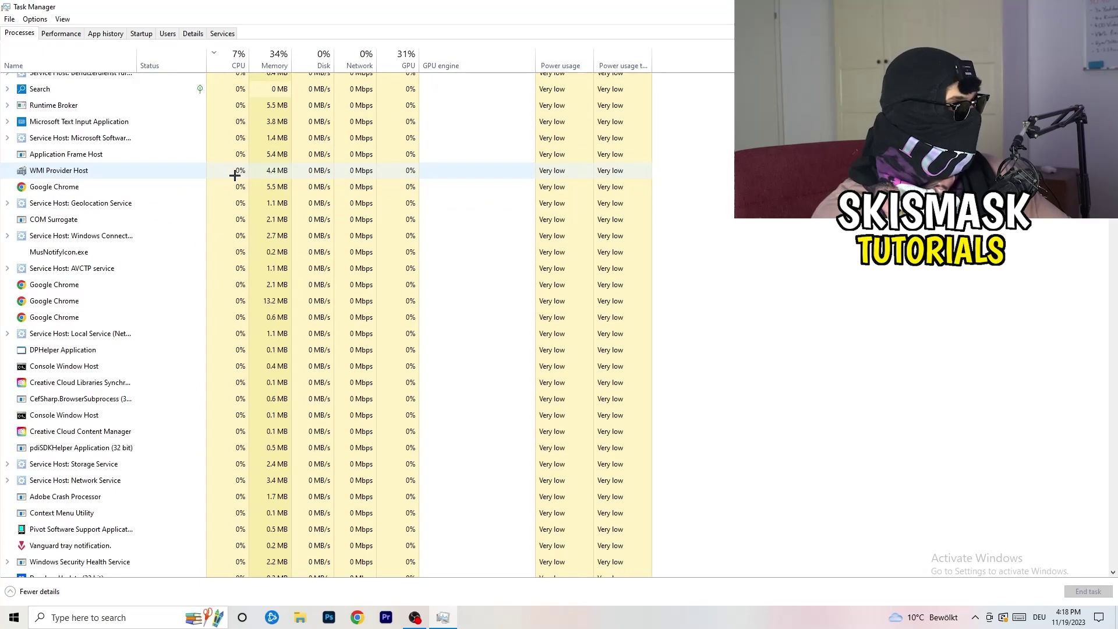
{"action": "scroll", "coordinate": [237, 174], "scroll_direction": "up", "scroll_amount": 8}
{"action": "left_click", "coordinate": [407, 58]}
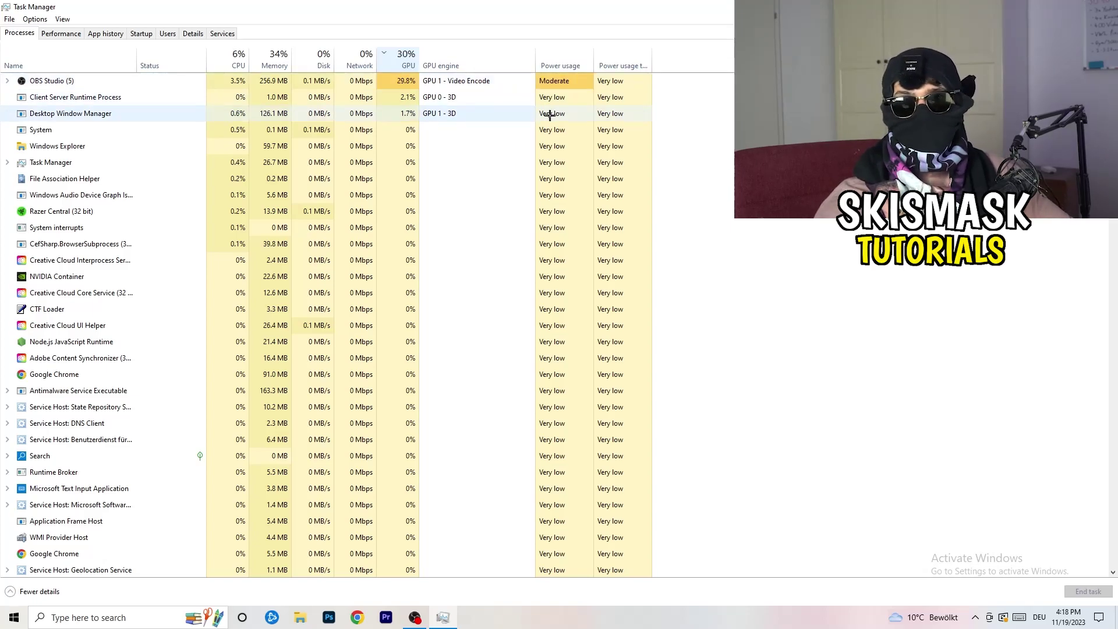
{"action": "right_click", "coordinate": [384, 83]}
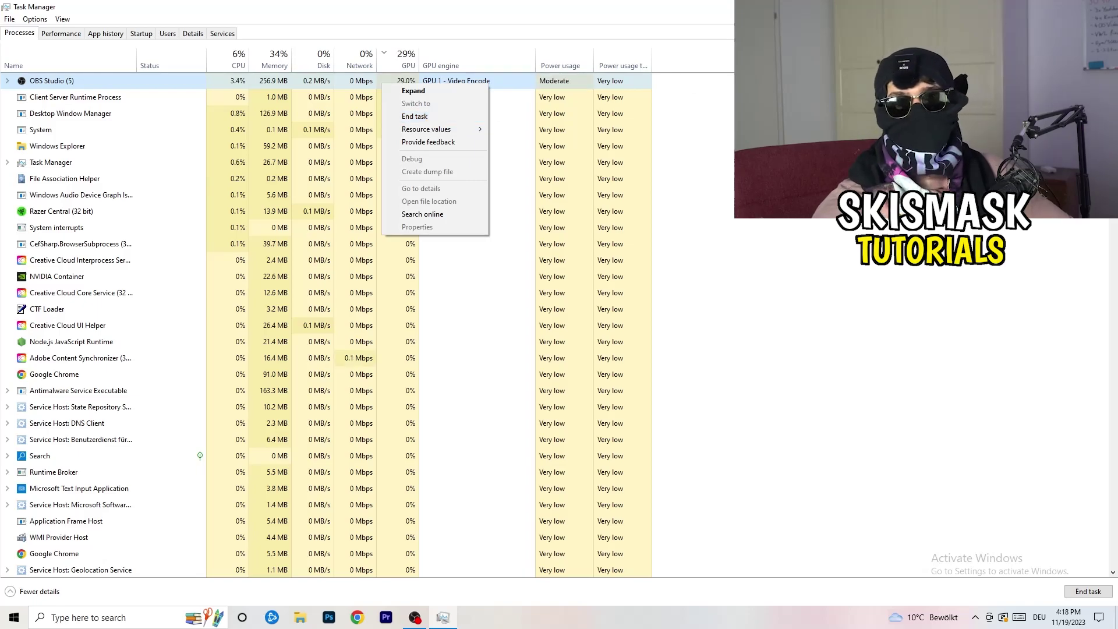
{"action": "key", "text": "Escape"}
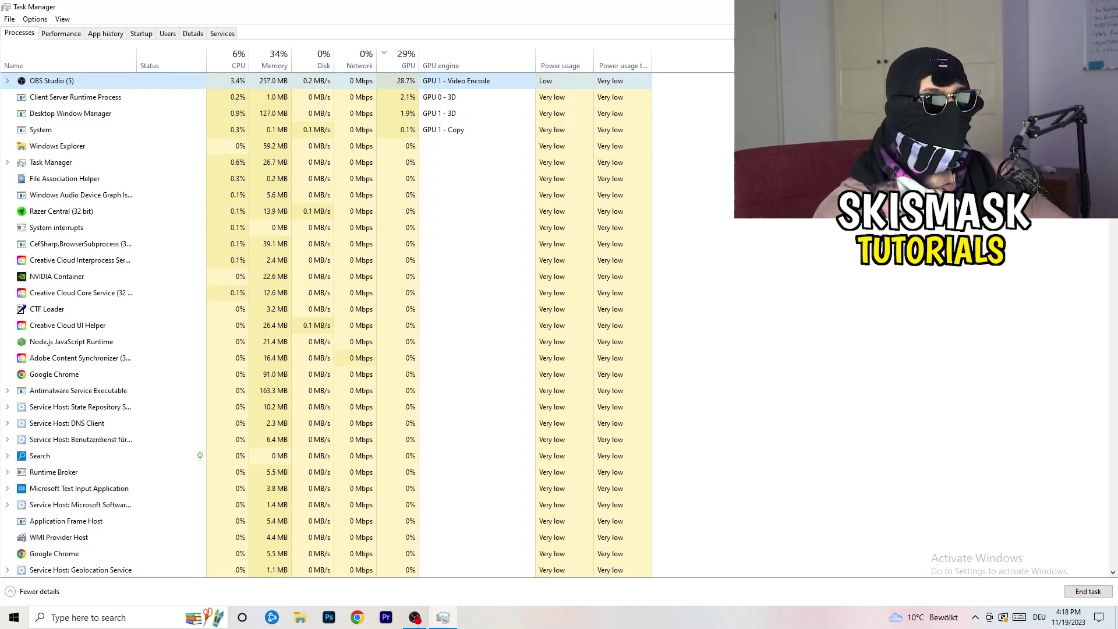
{"action": "key", "text": "alt+F4"}
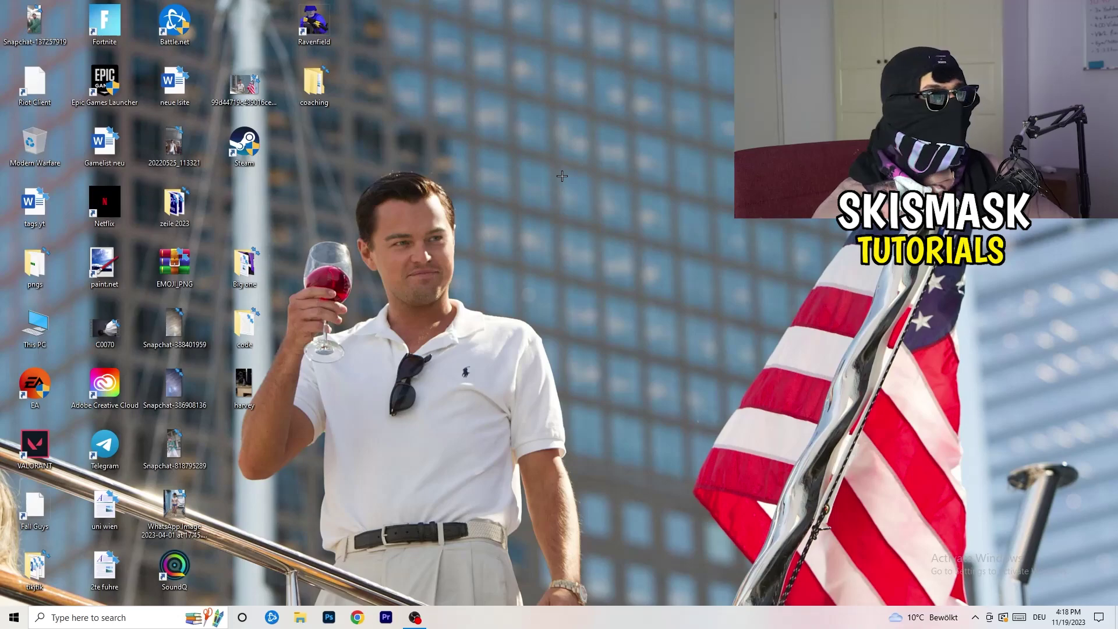